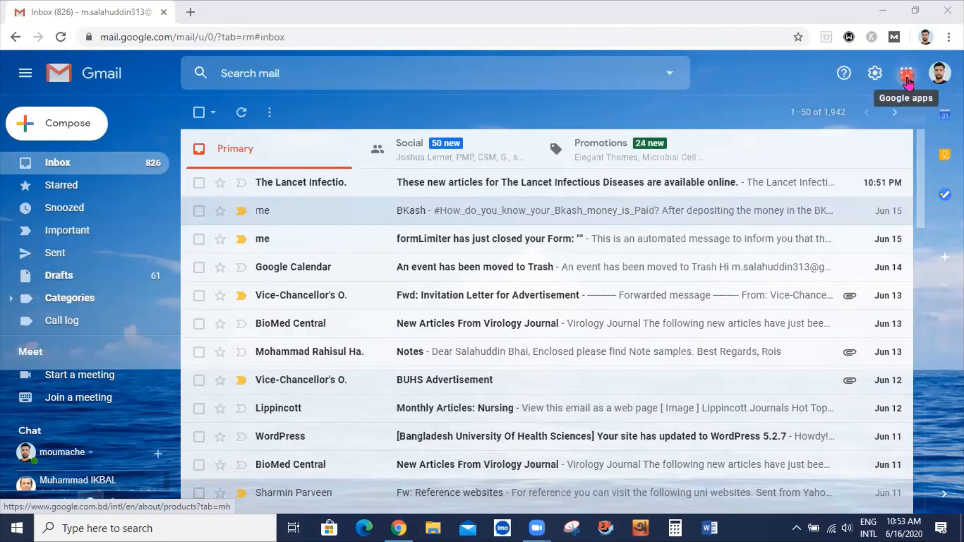
Launch Classroom from the Gmail Google apps grid in a new tab
left_click(906, 74)
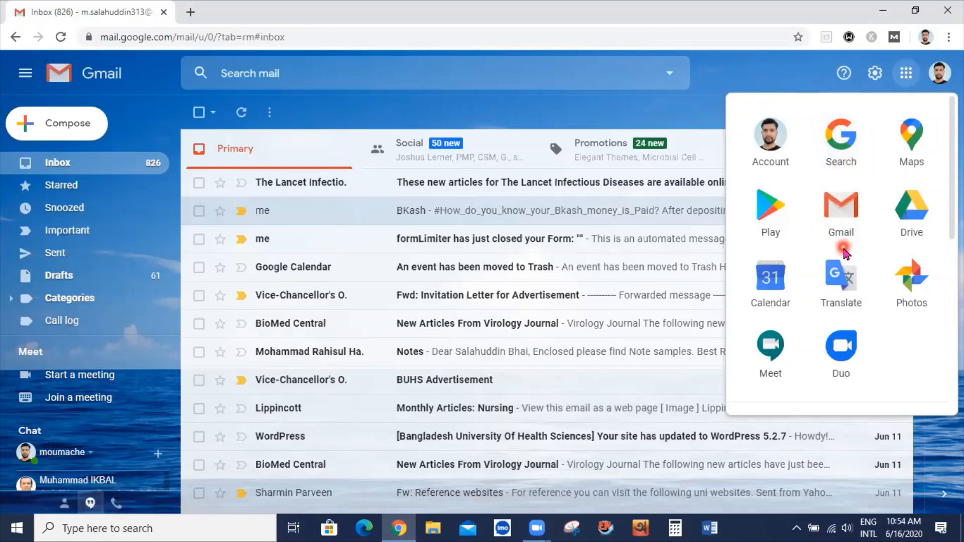
scroll(844, 253, "down", 6)
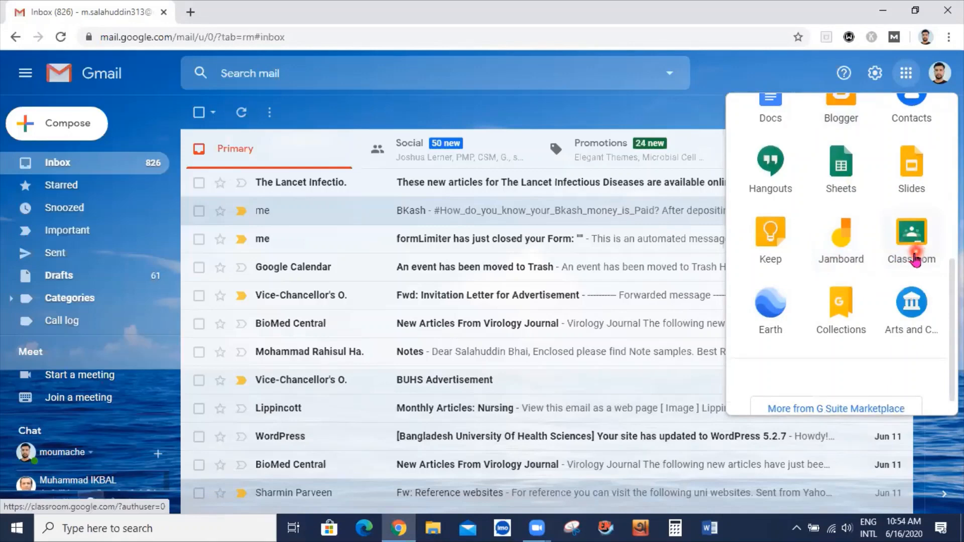
left_click(912, 242)
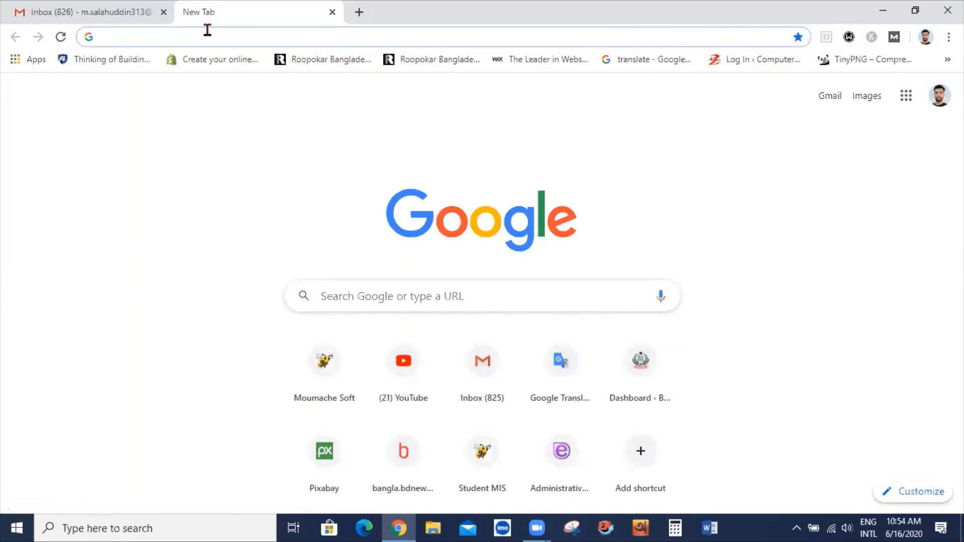
Load classroom.google.com from the Chrome address bar
left_click(329, 36)
type("class")
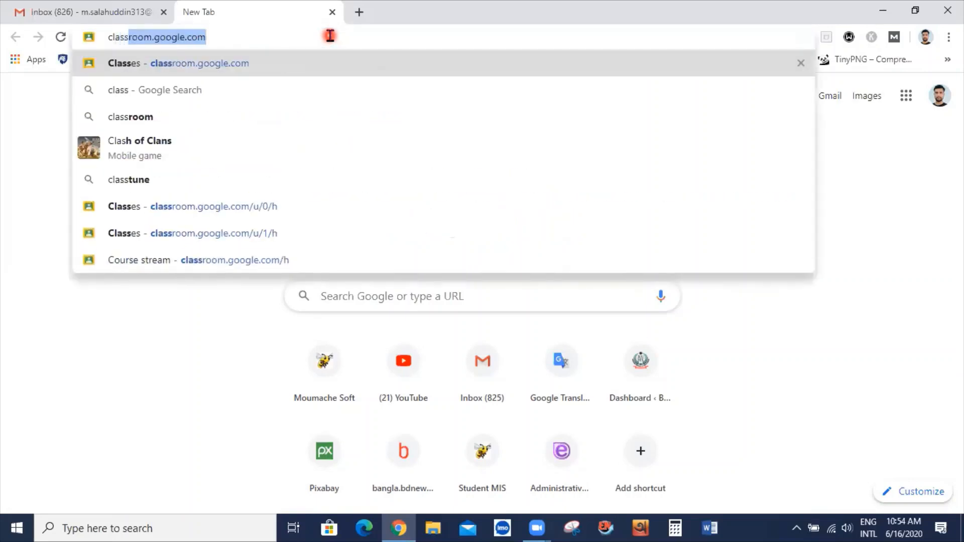
type("room.goo")
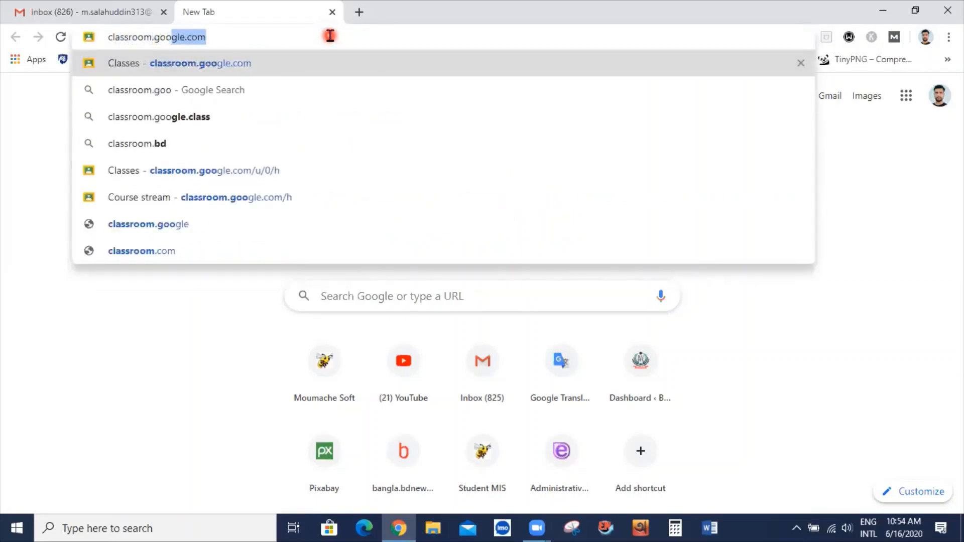
type("gle.com")
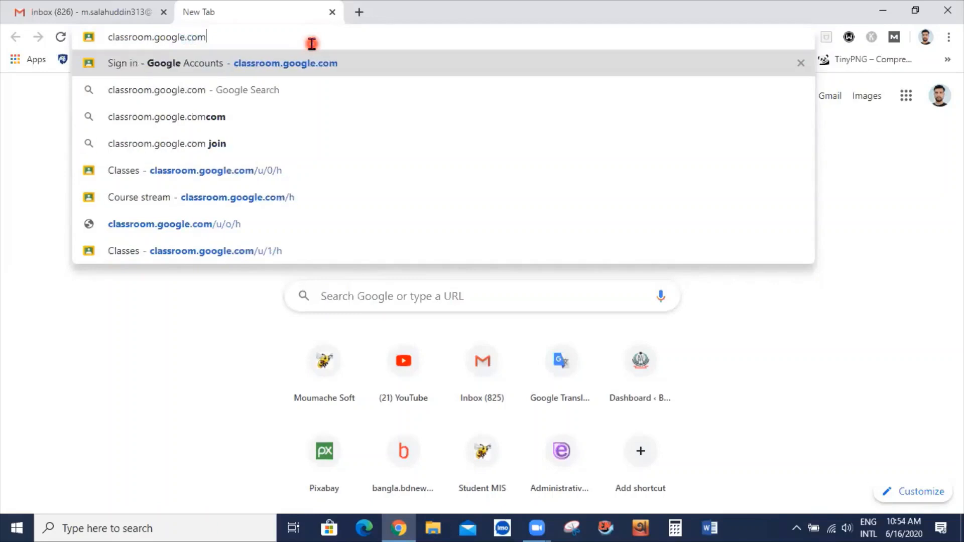
key("Return")
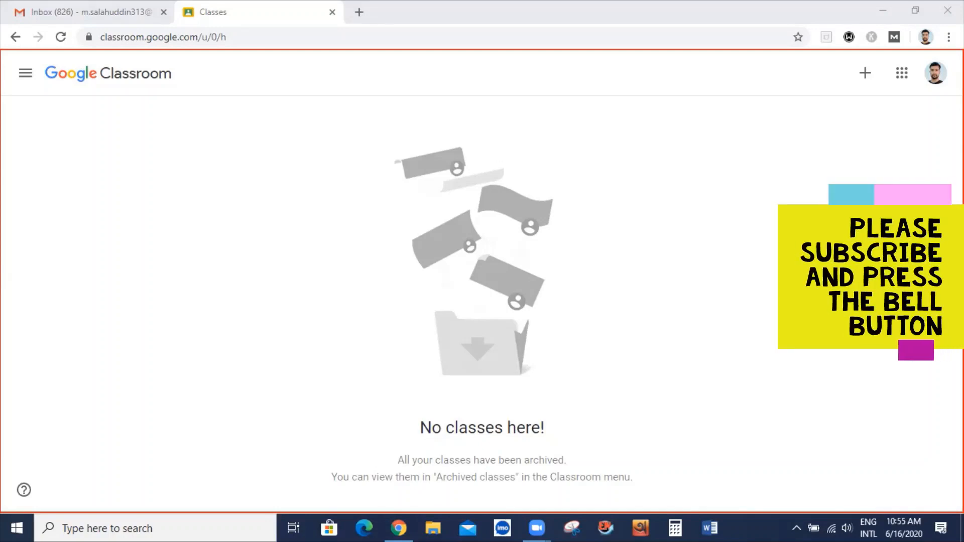
Reveal the Join class and Create class choices under the top-right + button
left_click_drag(401, 407, 554, 446)
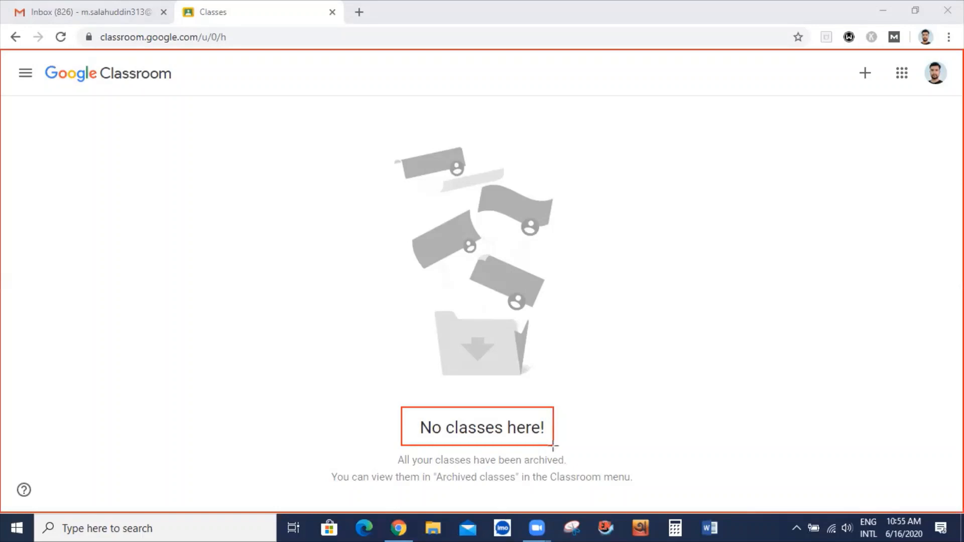
left_click(671, 59)
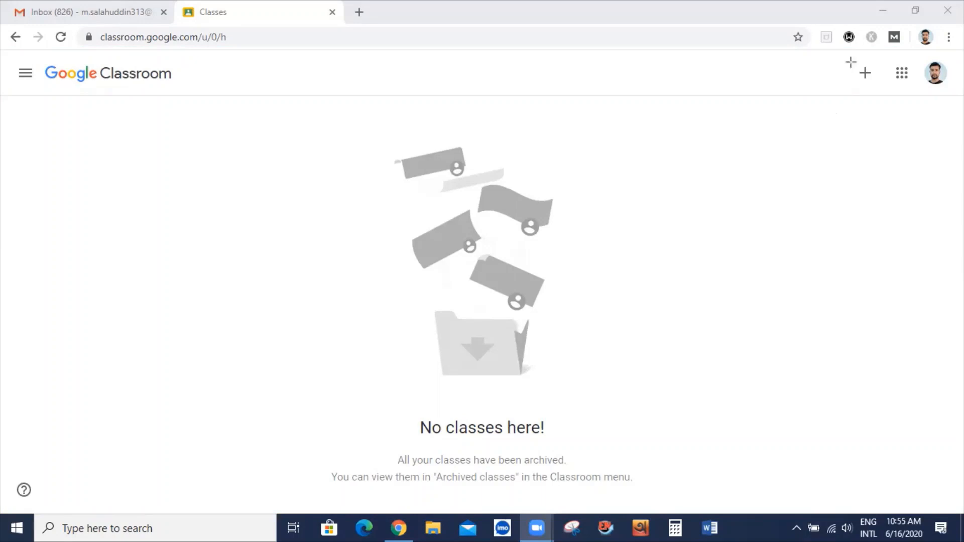
mouse_move(849, 61)
left_mouse_down()
mouse_move(854, 77)
mouse_move(882, 86)
left_mouse_up()
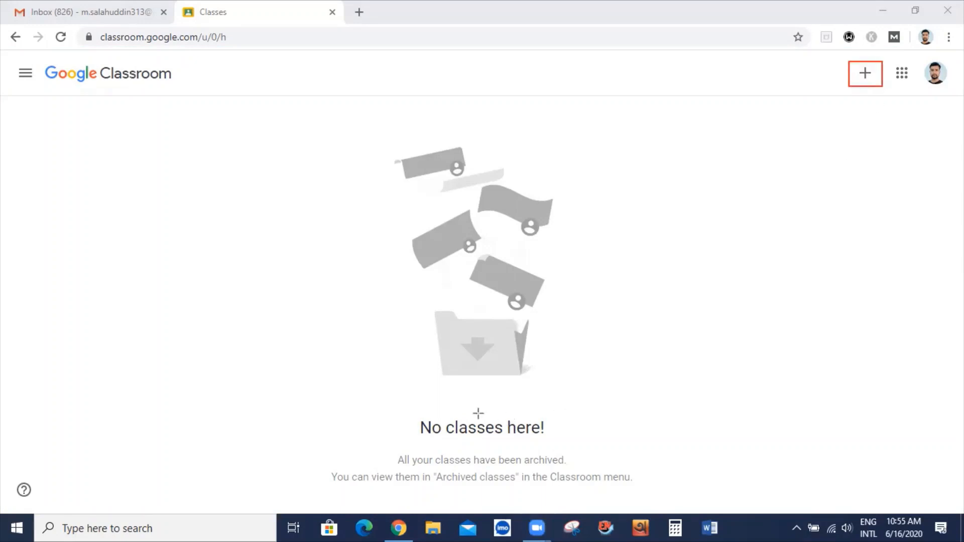
left_click(867, 76)
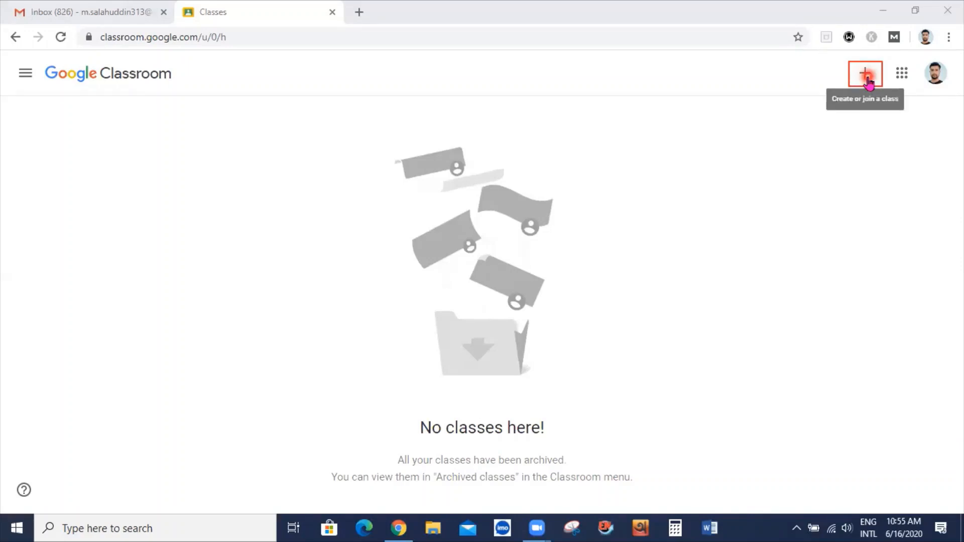
left_click(774, 366)
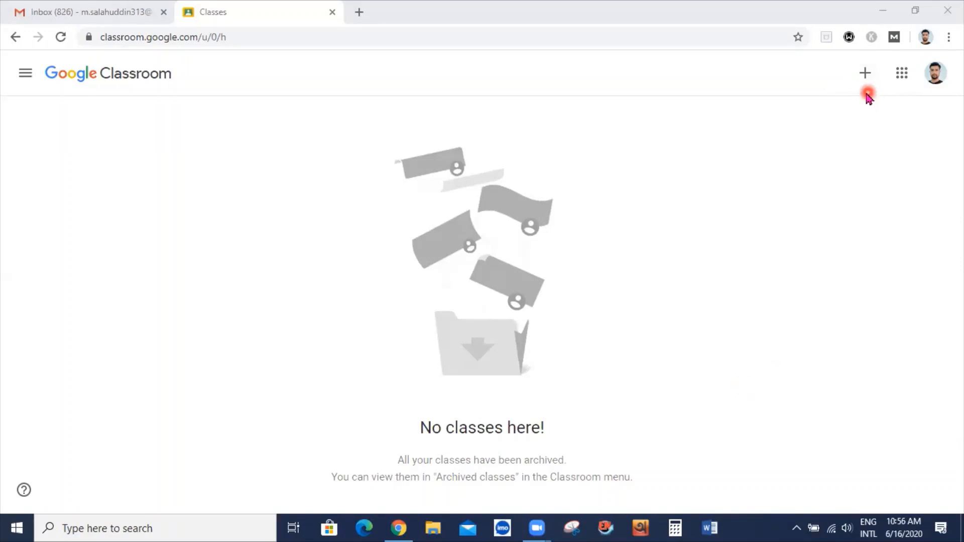
left_click(867, 77)
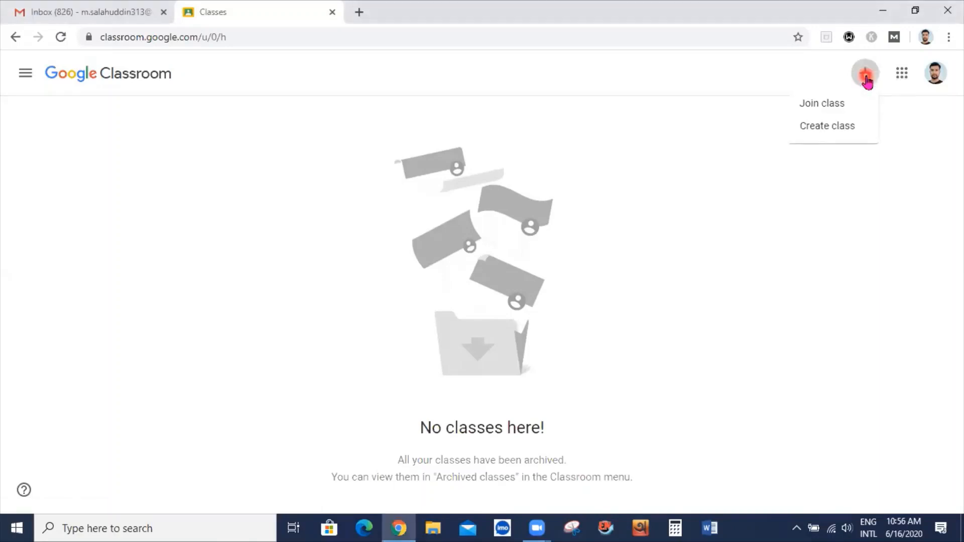
Choose Create class, confirm not using Classroom at a school, and continue
left_click(849, 131)
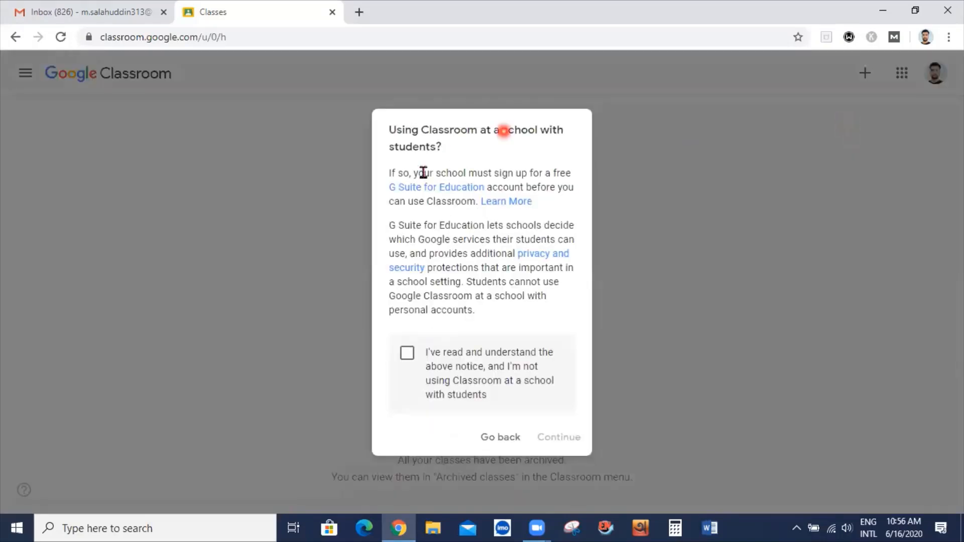
left_click(410, 359)
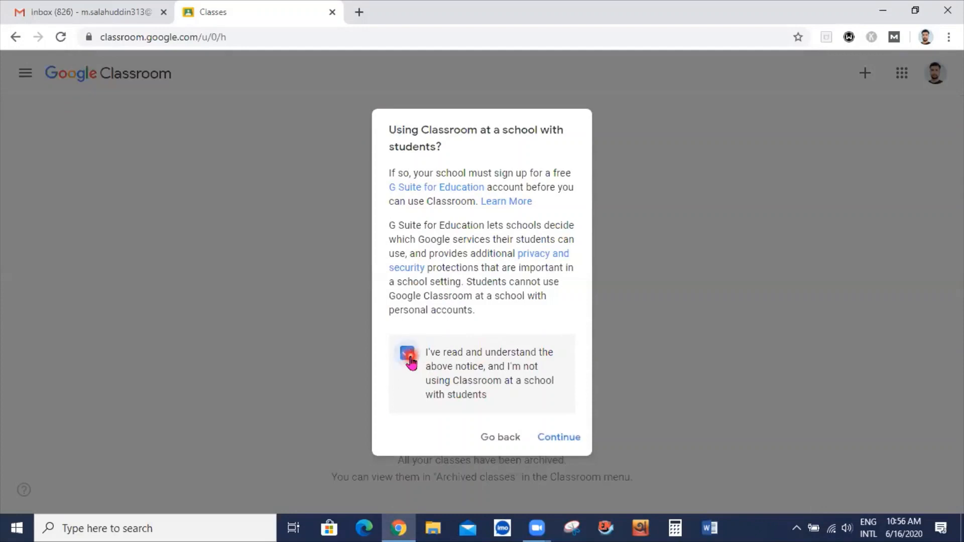
left_click(565, 440)
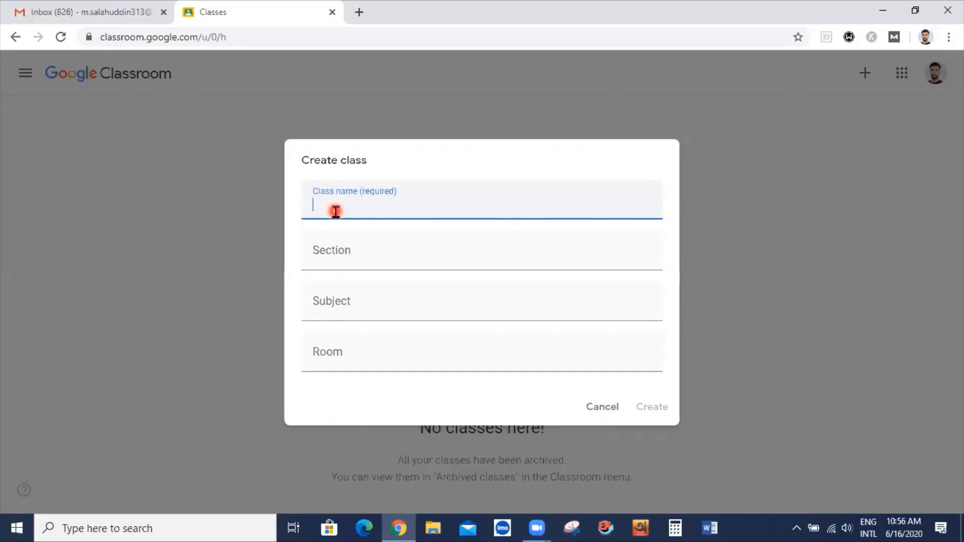
Name the class 'Public Health', set subject 'Introduction to Public Health', and create it
type("Public Healht")
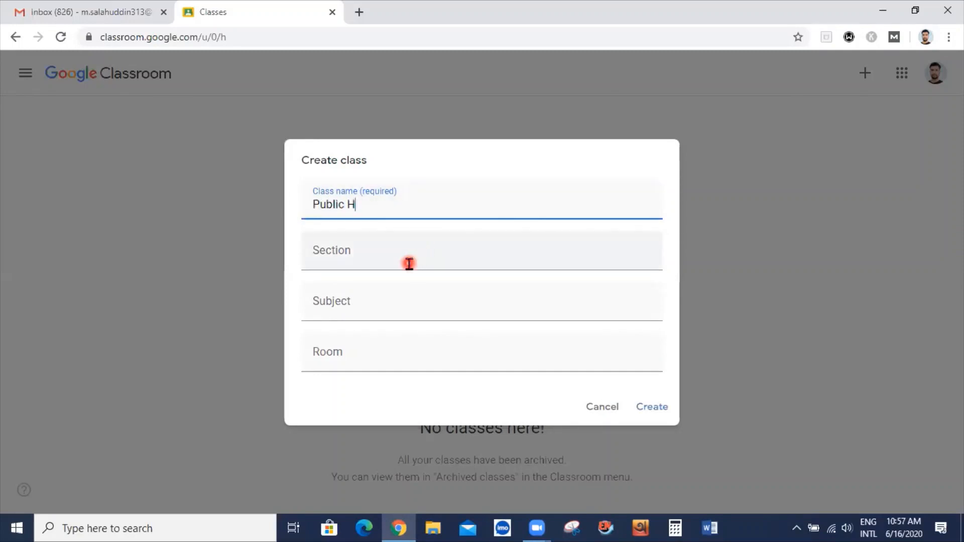
key("BackSpace")
key("BackSpace")
key("BackSpace")
key("BackSpace")
key("BackSpace")
type("alth")
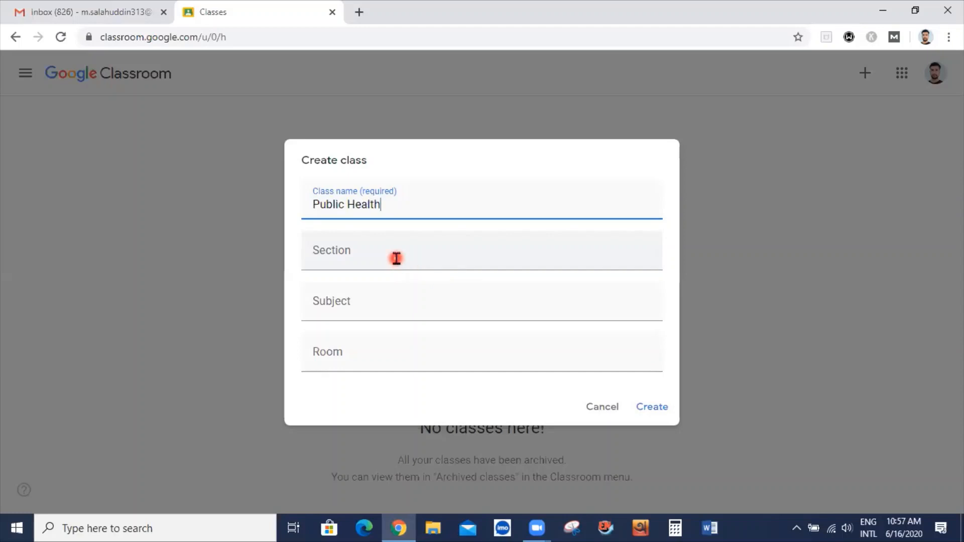
left_click(397, 258)
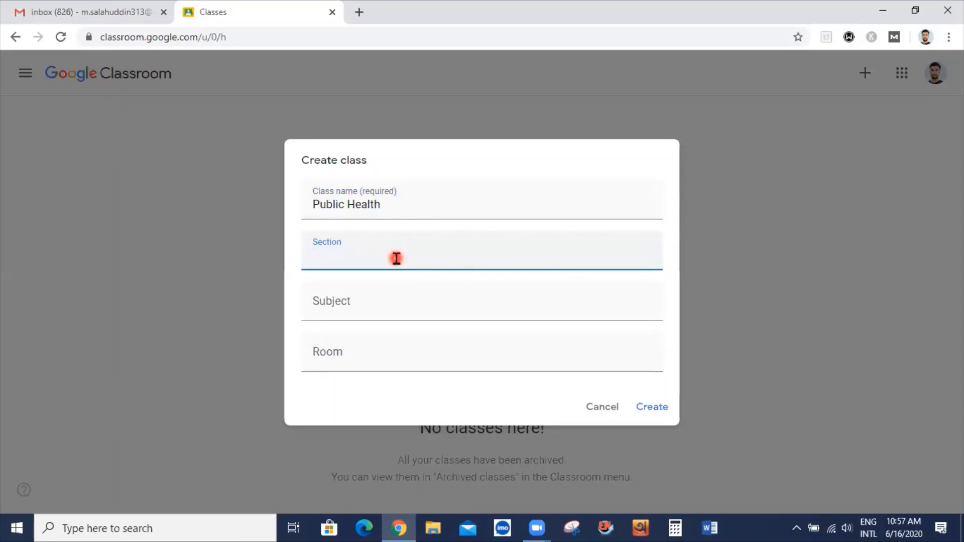
left_click(398, 303)
left_click(384, 362)
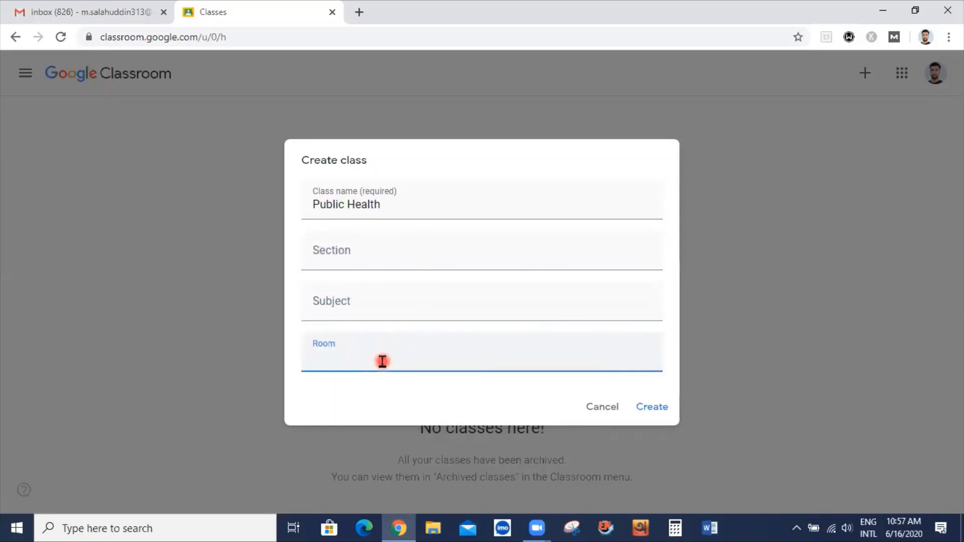
left_click(375, 308)
type("Introduction to Public Health")
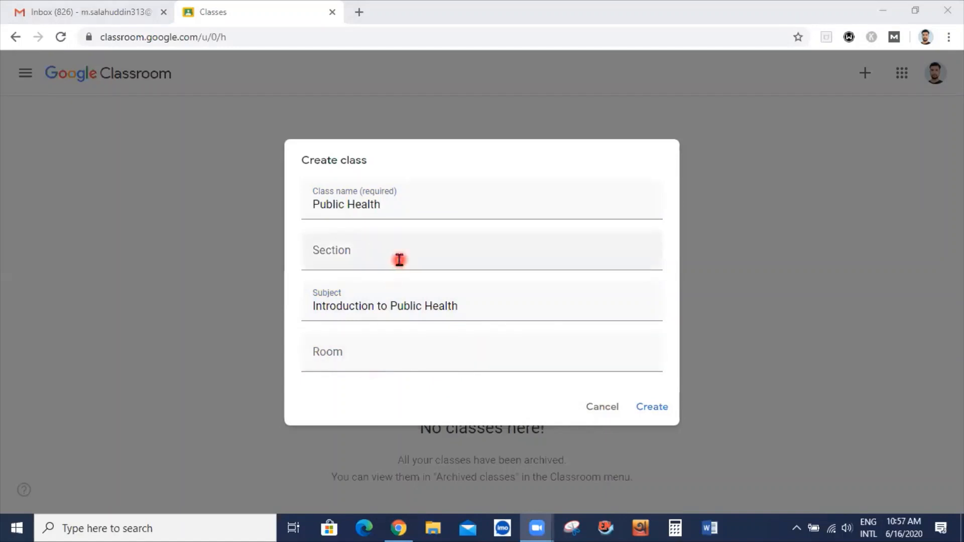
left_click(649, 410)
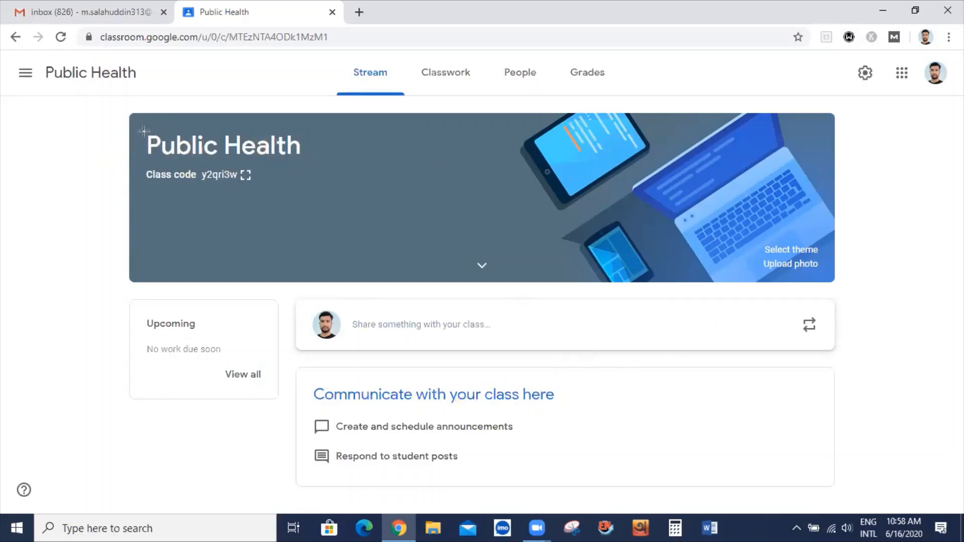
left_click_drag(143, 132, 305, 162)
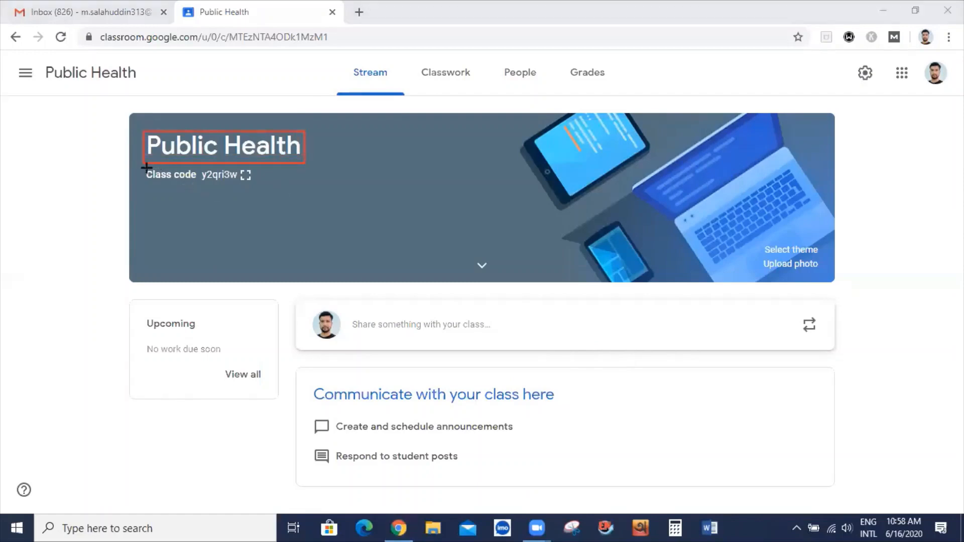
mouse_move(142, 167)
left_mouse_down()
mouse_move(160, 185)
mouse_move(199, 186)
left_mouse_up()
left_click_drag(199, 186, 259, 186)
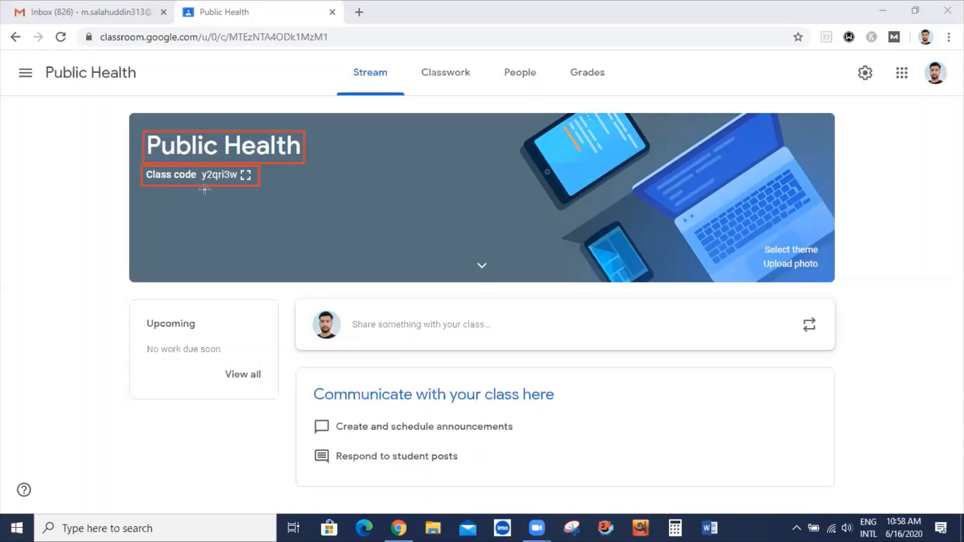
left_click_drag(199, 168, 237, 185)
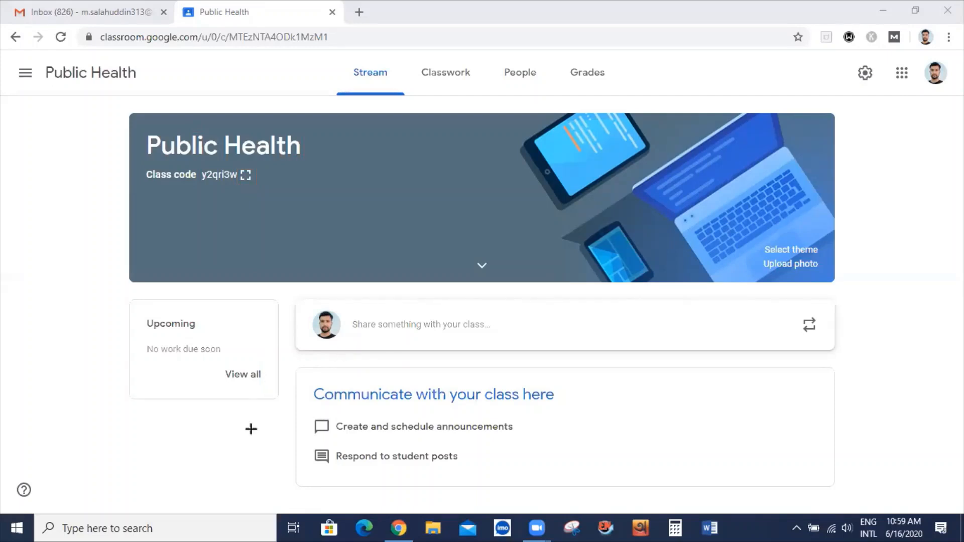
left_click(247, 177)
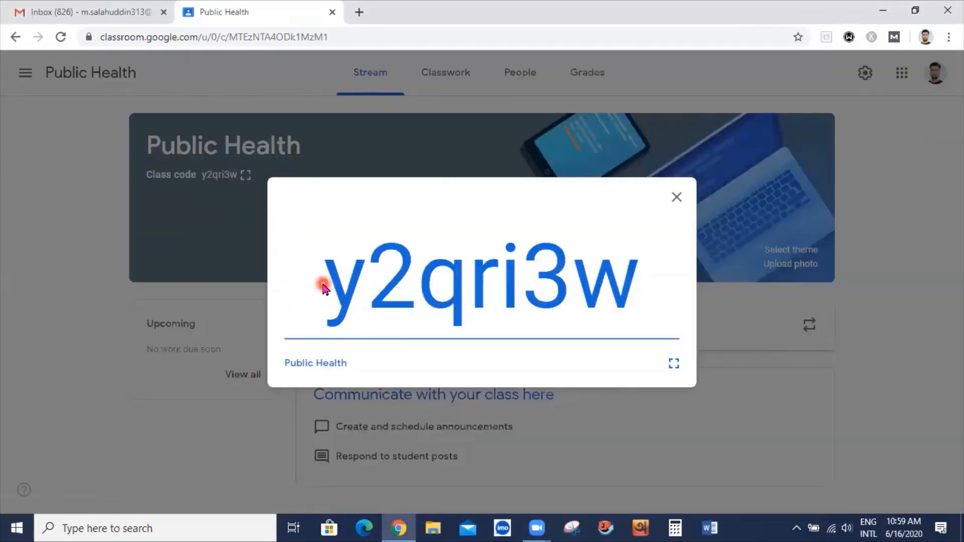
left_click_drag(333, 275, 631, 301)
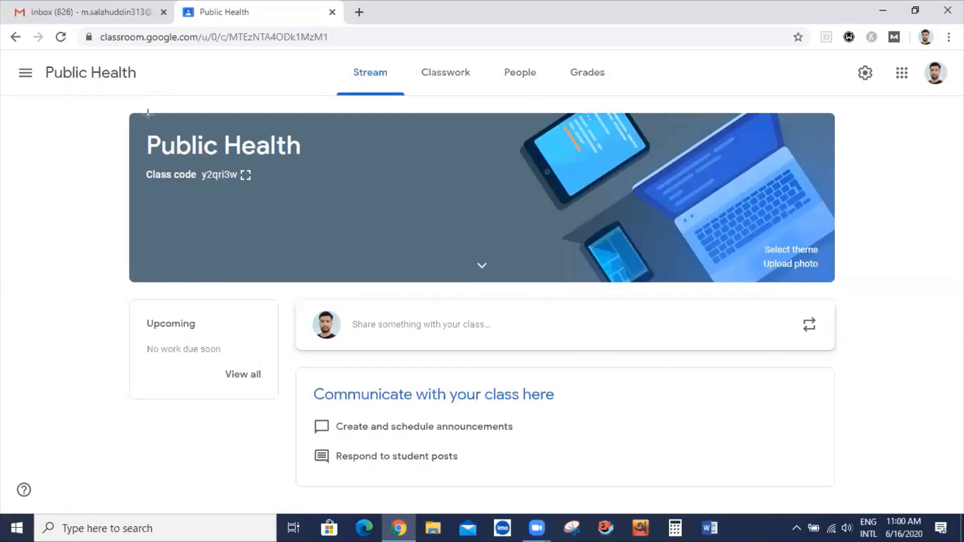
mouse_move(131, 115)
left_mouse_down()
mouse_move(657, 247)
mouse_move(835, 279)
left_mouse_up()
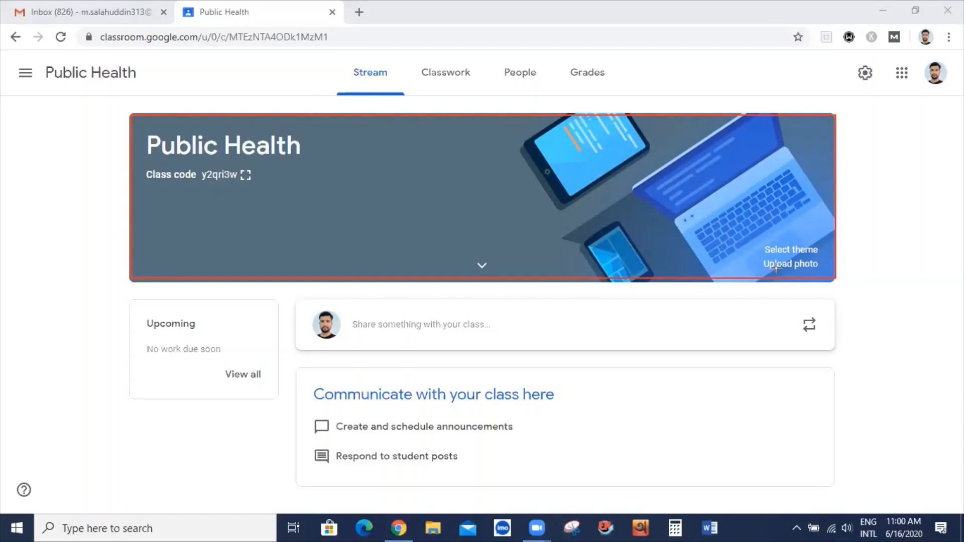
mouse_move(746, 232)
left_mouse_down()
mouse_move(802, 287)
mouse_move(830, 279)
left_mouse_up()
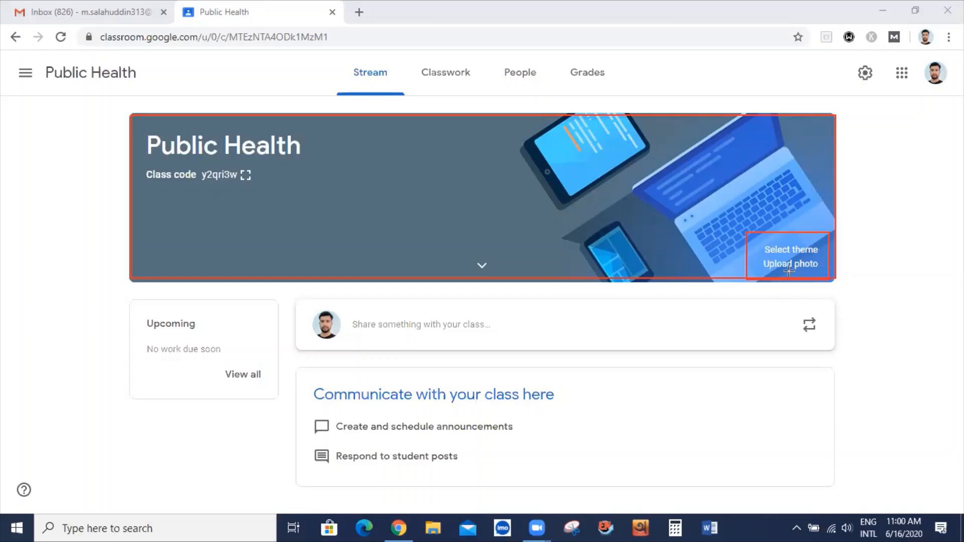
left_click(658, 469)
left_click_drag(466, 254, 505, 279)
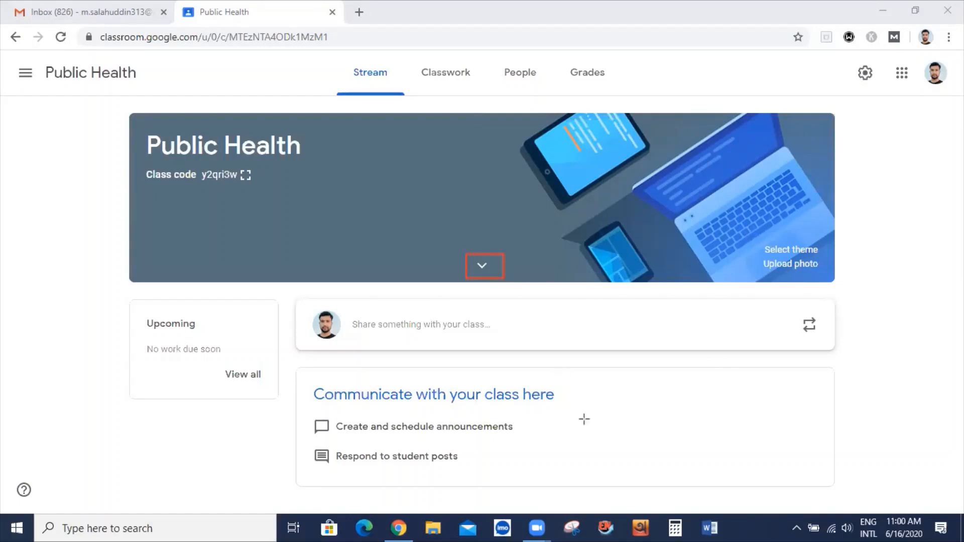
left_click(509, 468)
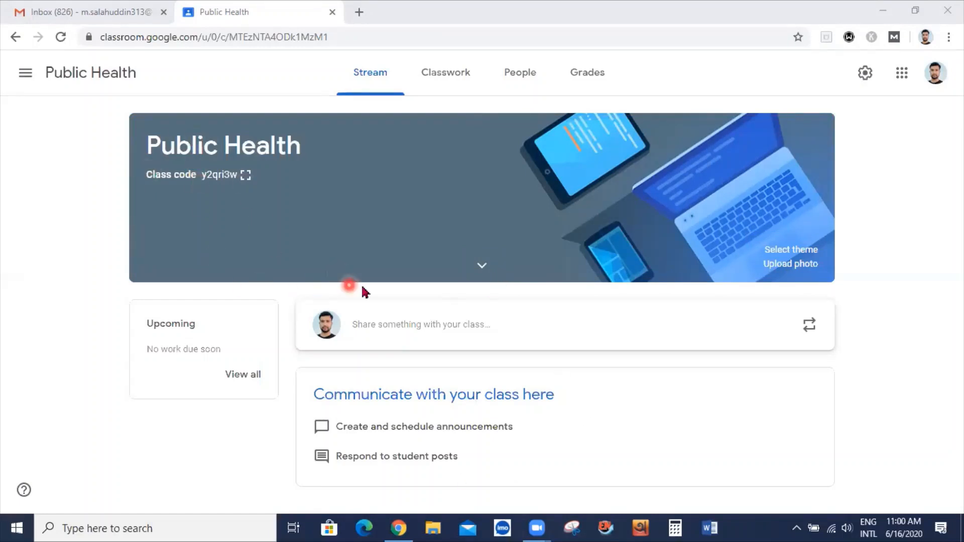
left_click(483, 266)
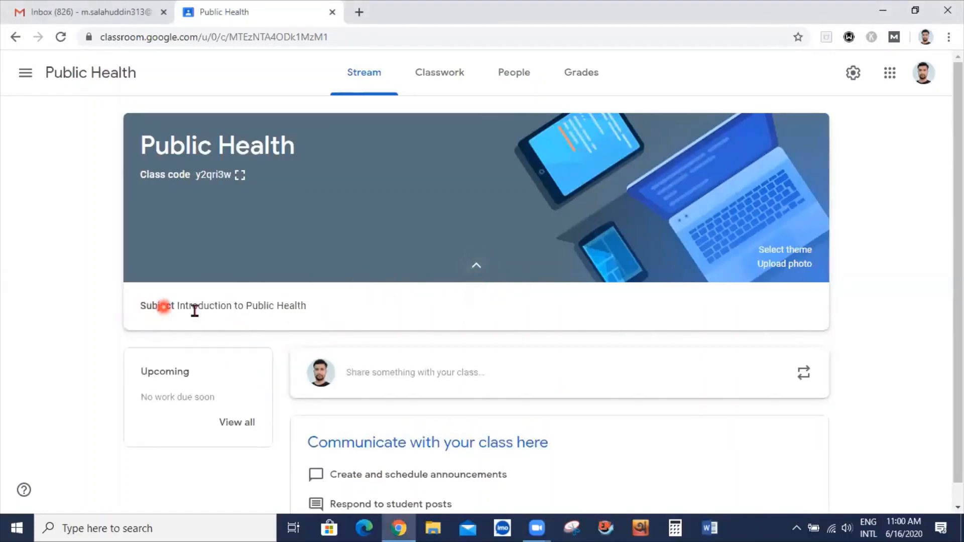
mouse_move(316, 305)
left_mouse_down()
mouse_move(130, 311)
mouse_move(281, 403)
left_mouse_up()
left_click(477, 265)
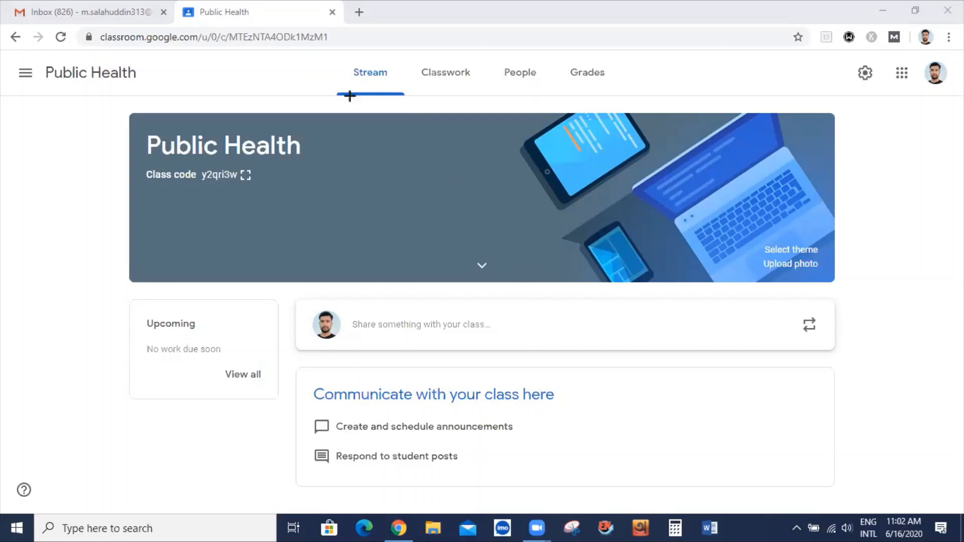
Switch to the Classwork tab and briefly preview the Create menu's classwork types
mouse_move(341, 63)
left_mouse_down()
mouse_move(393, 86)
mouse_move(479, 84)
left_mouse_up()
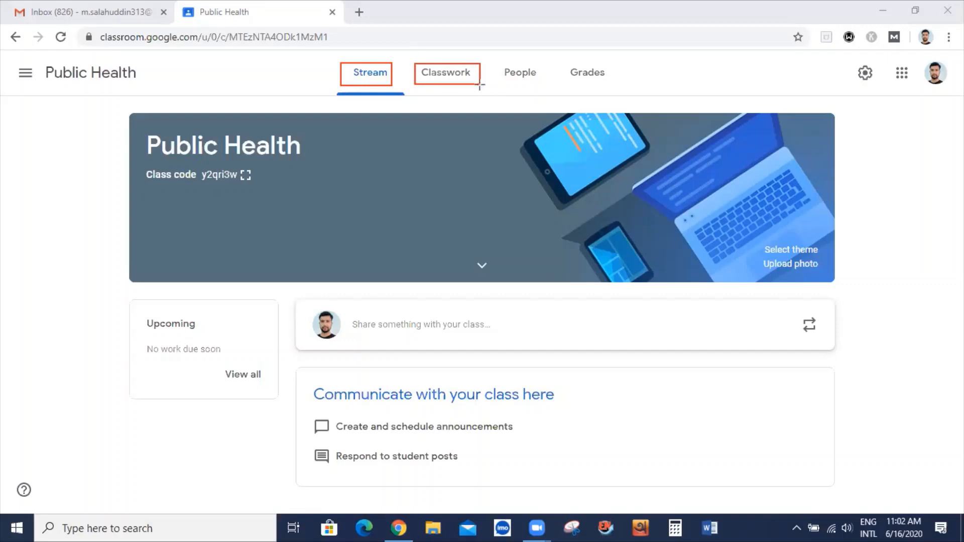
left_click(447, 78)
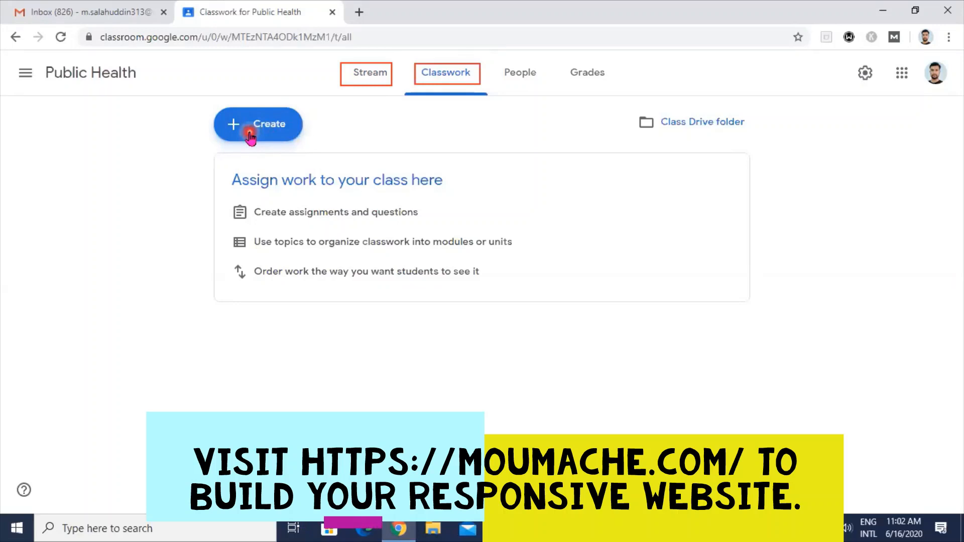
left_click(243, 133)
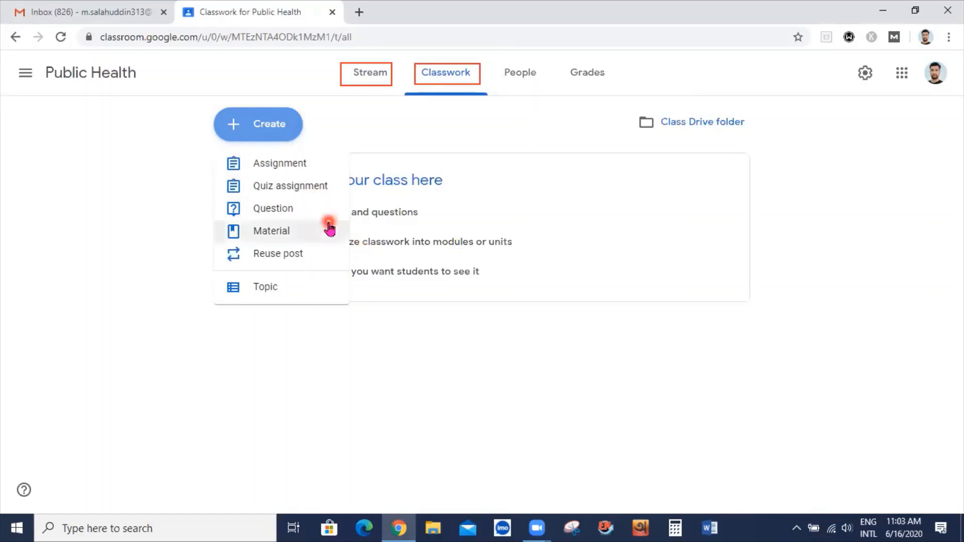
left_click(390, 131)
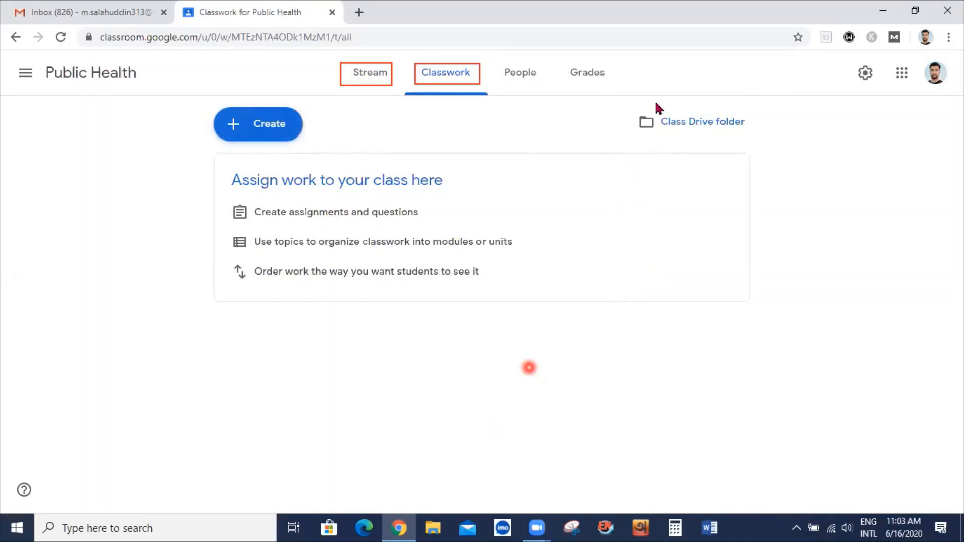
Open the Create dropdown on the Public Health Classwork page
left_click_drag(622, 99, 784, 141)
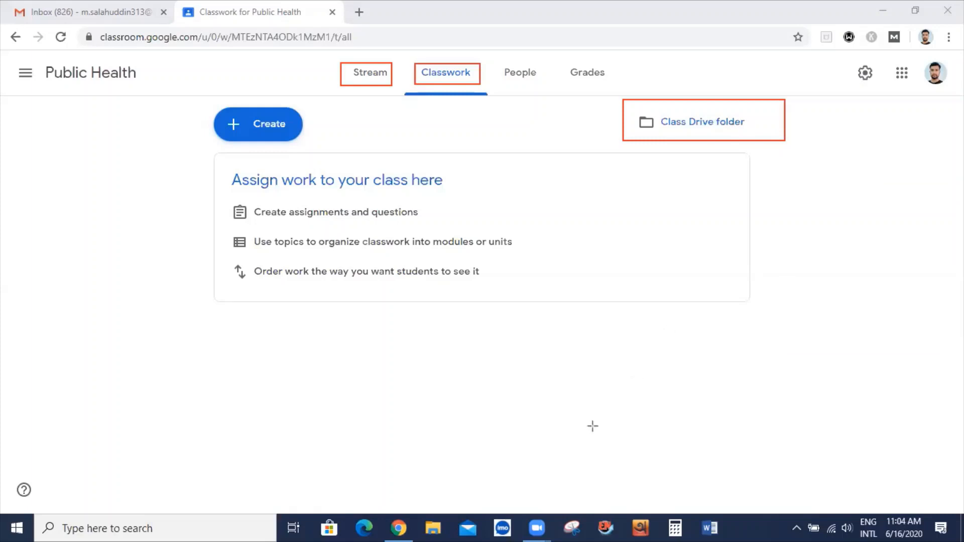
left_click(258, 135)
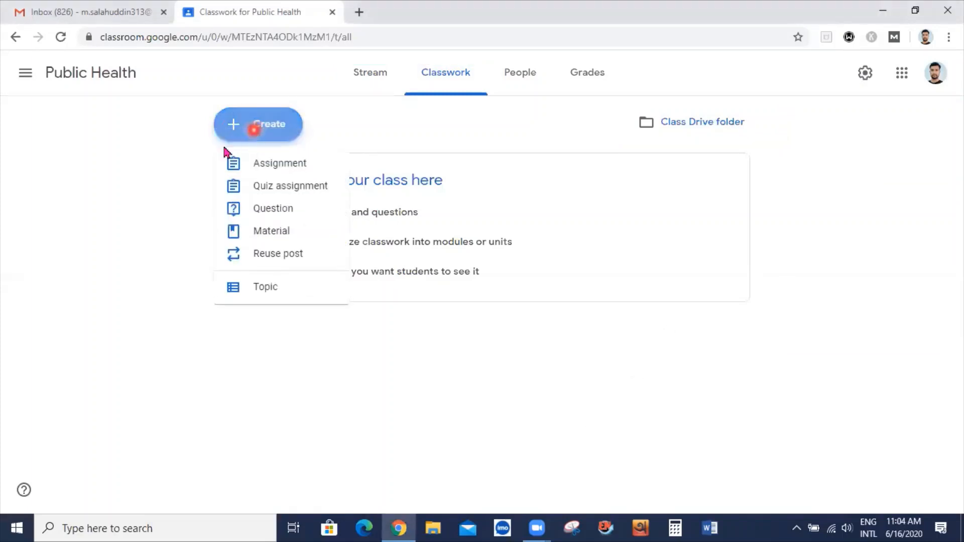
Start a new assignment titled 'Assignment of Covid-19'
left_click(279, 165)
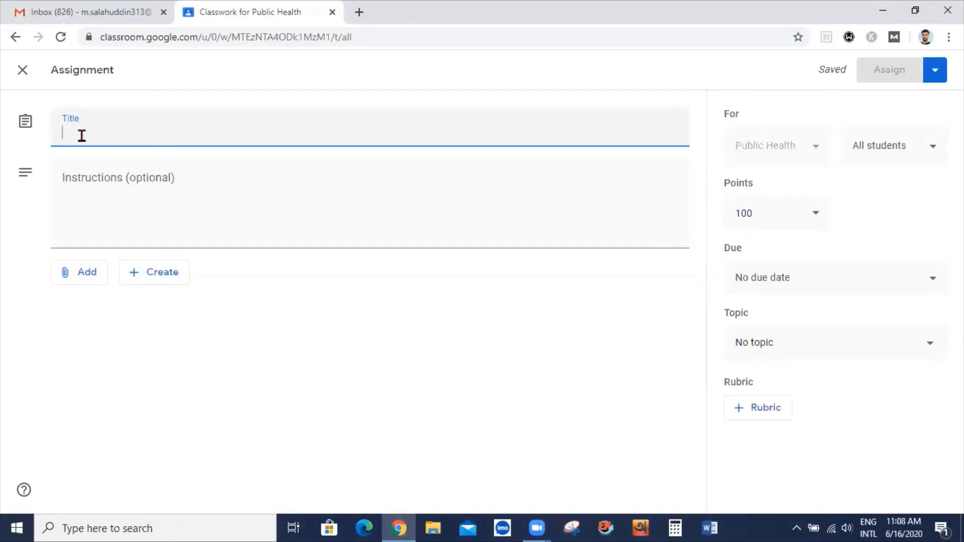
type("Assign")
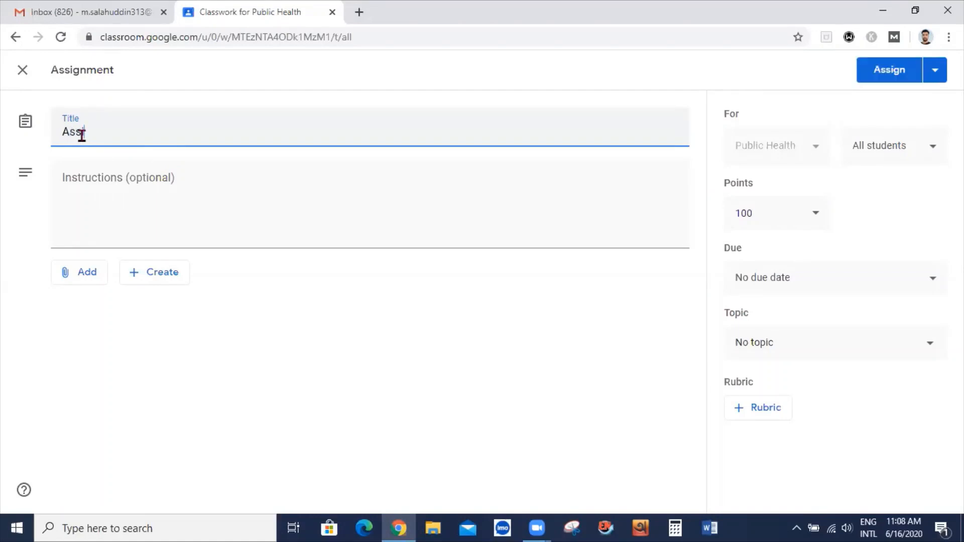
type("ment of Covid ")
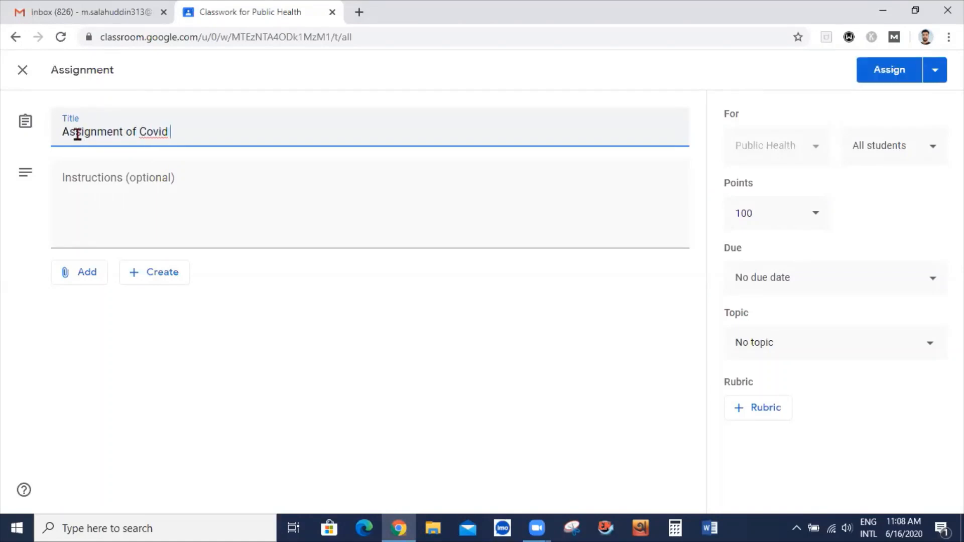
type("19")
key("Left")
key("Left")
key("BackSpace")
type("-")
left_click(209, 206)
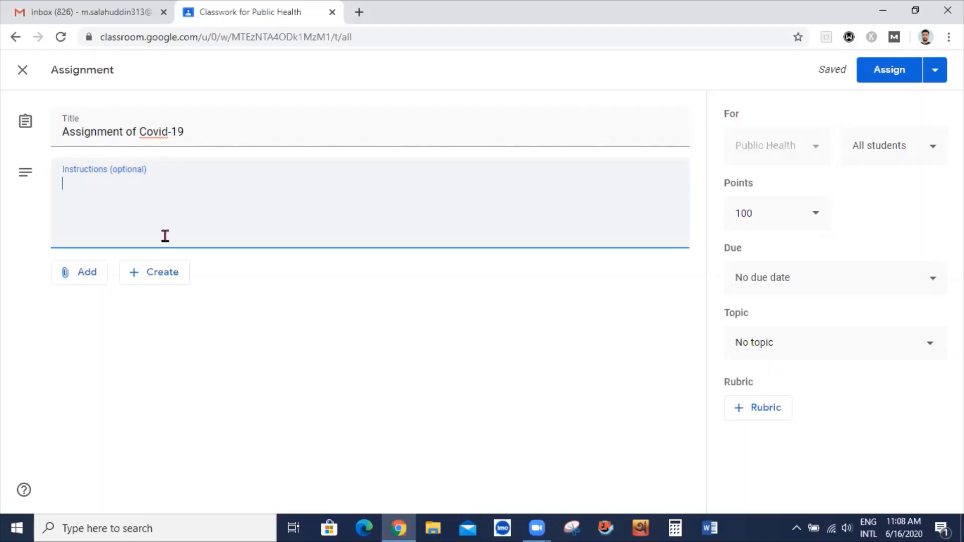
left_click(79, 280)
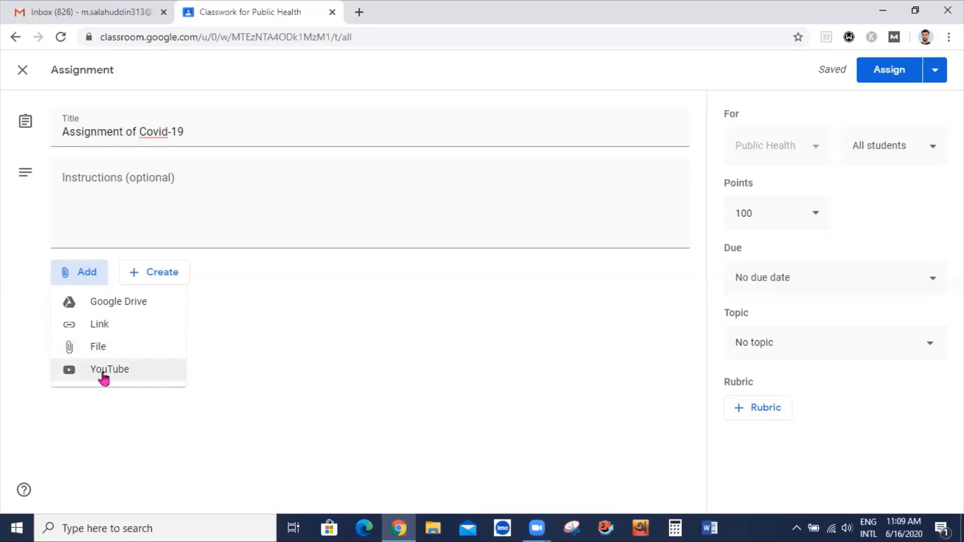
Attach 'Zoom A to Z Bangla Tutorials 2020' by pasting its YouTube URL
left_click(43, 370)
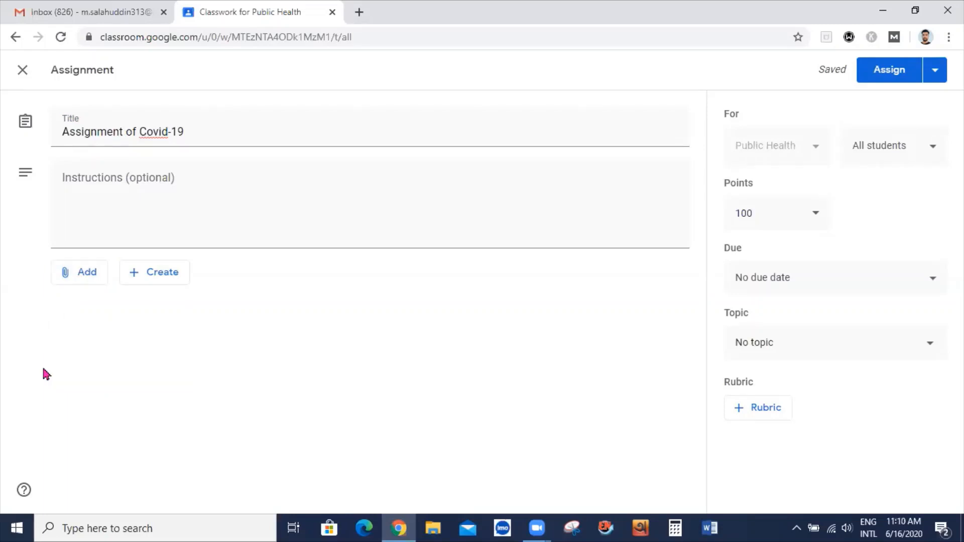
left_click(78, 273)
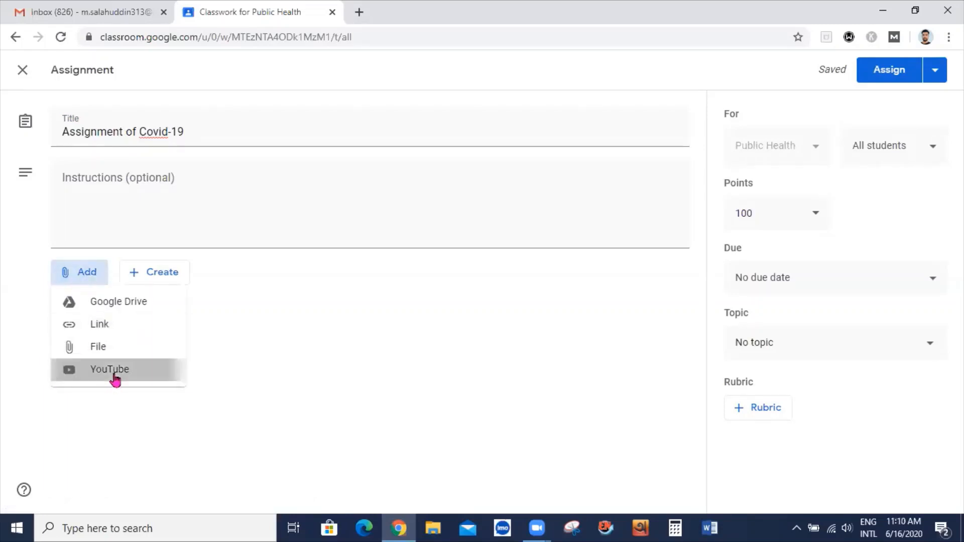
left_click(115, 377)
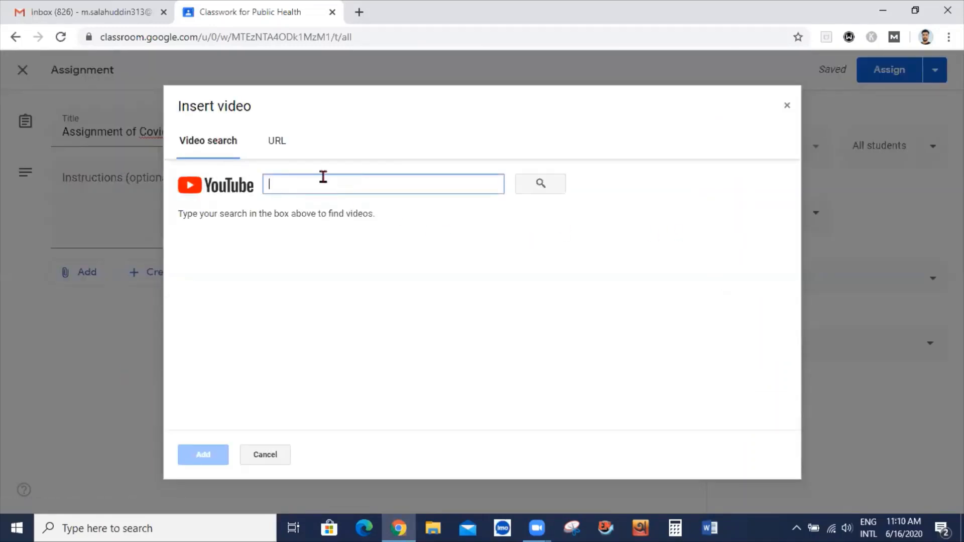
left_click(277, 142)
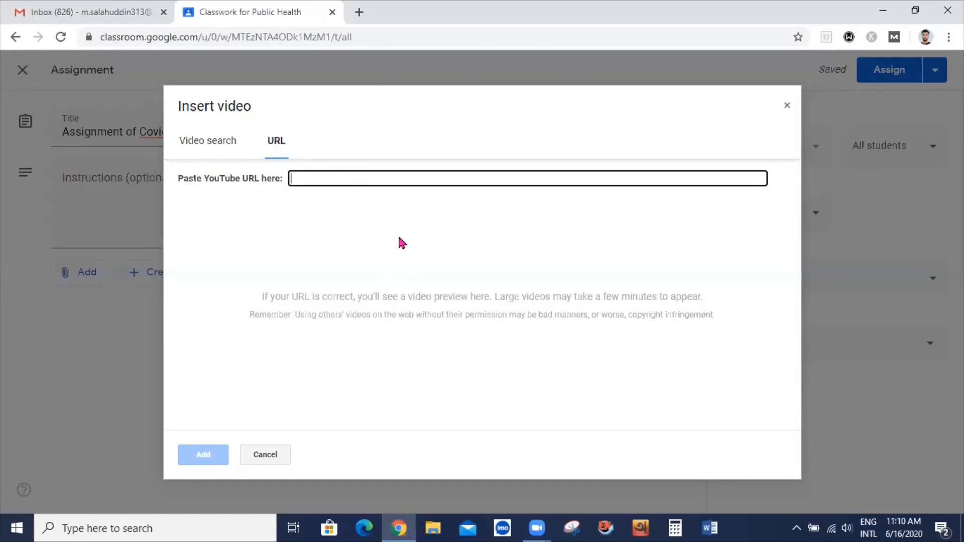
type("https://youtu.be/_LTTZo0UciY")
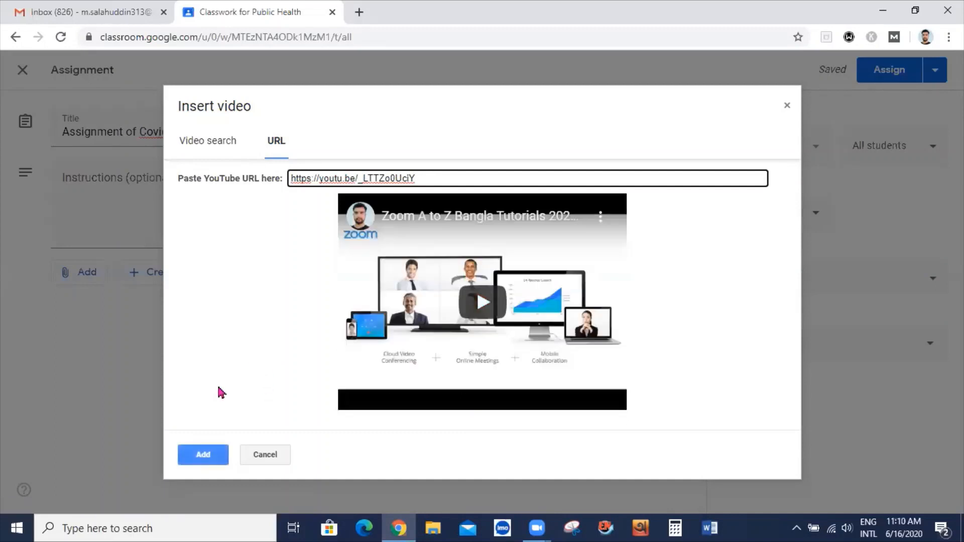
left_click(209, 459)
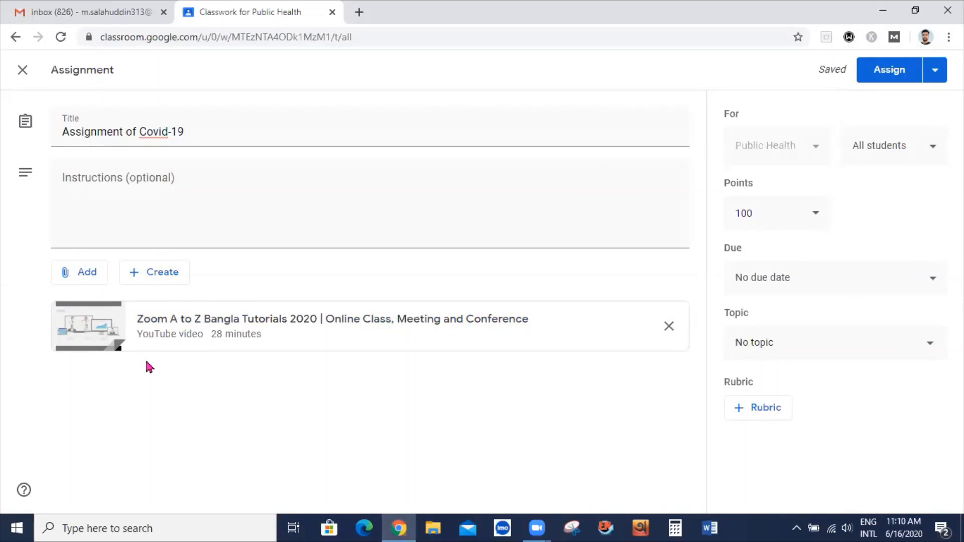
Attach the 25-minute Google Forms quiz tutorial as a second YouTube video via its URL
left_click(81, 272)
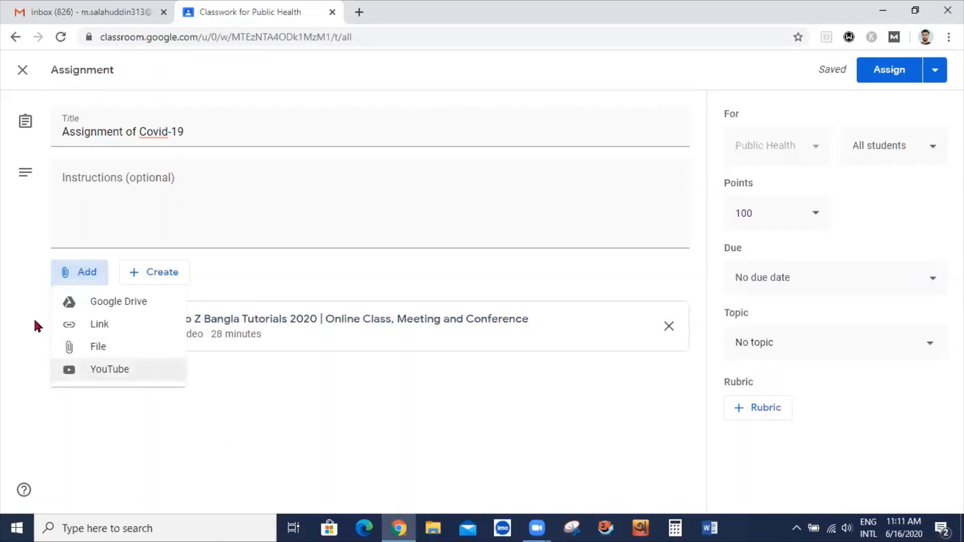
left_click(94, 370)
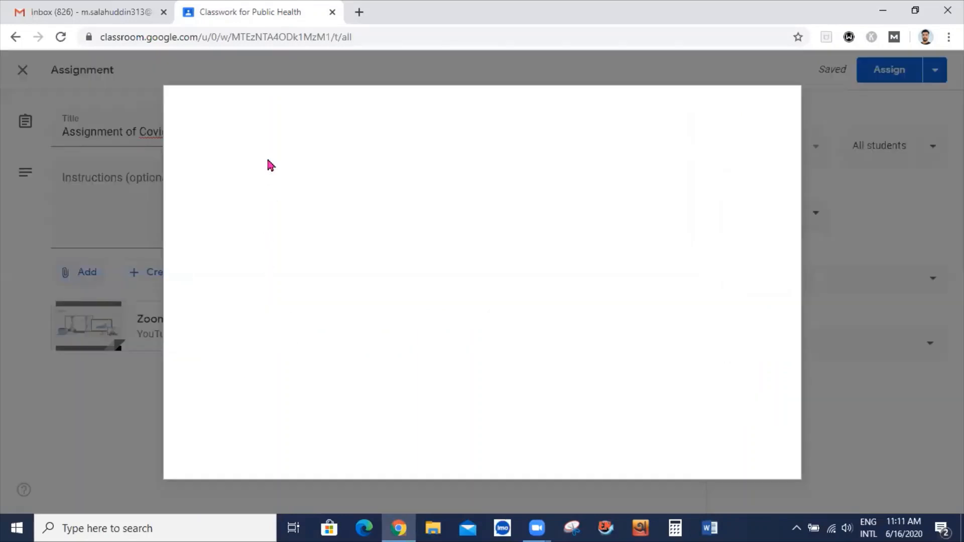
left_click(276, 141)
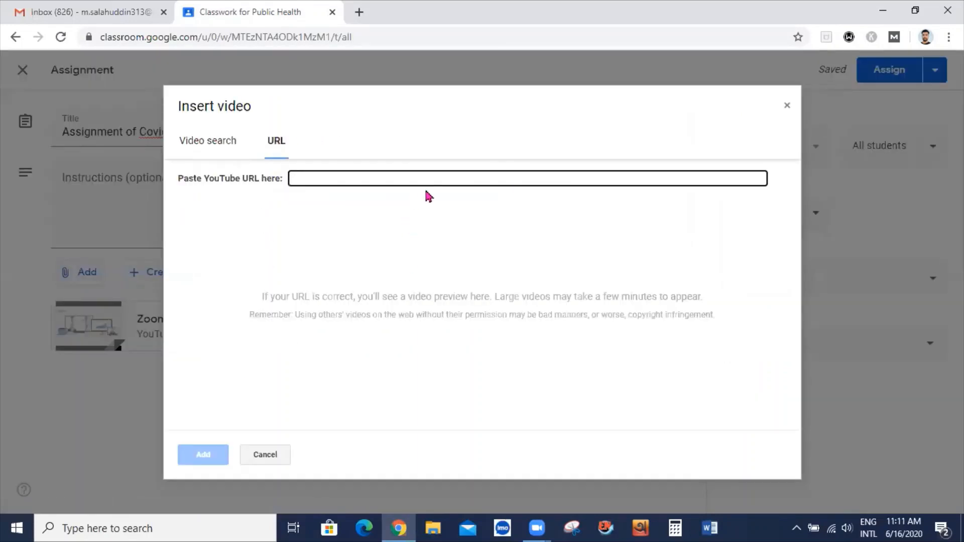
type("https://youtu.be/rk1N-AQ6m9M")
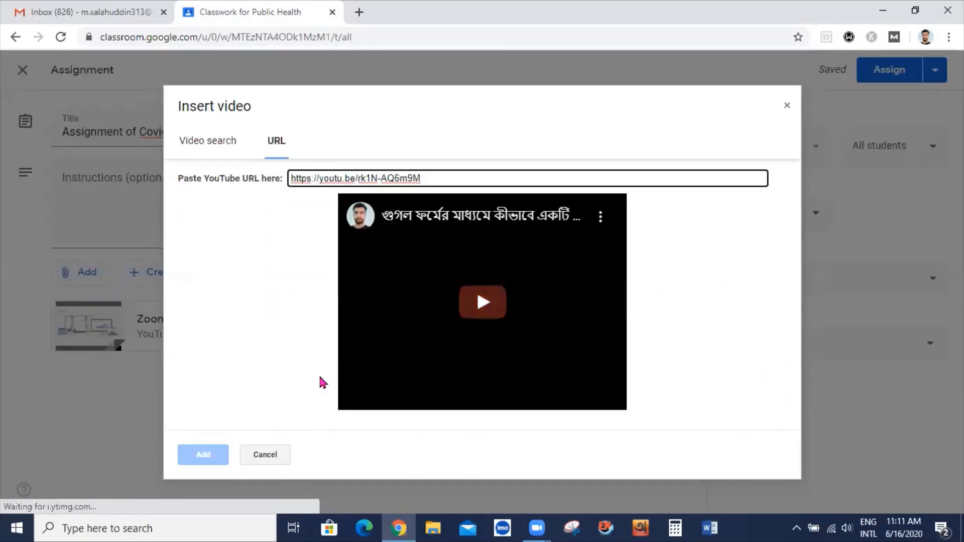
left_click(202, 459)
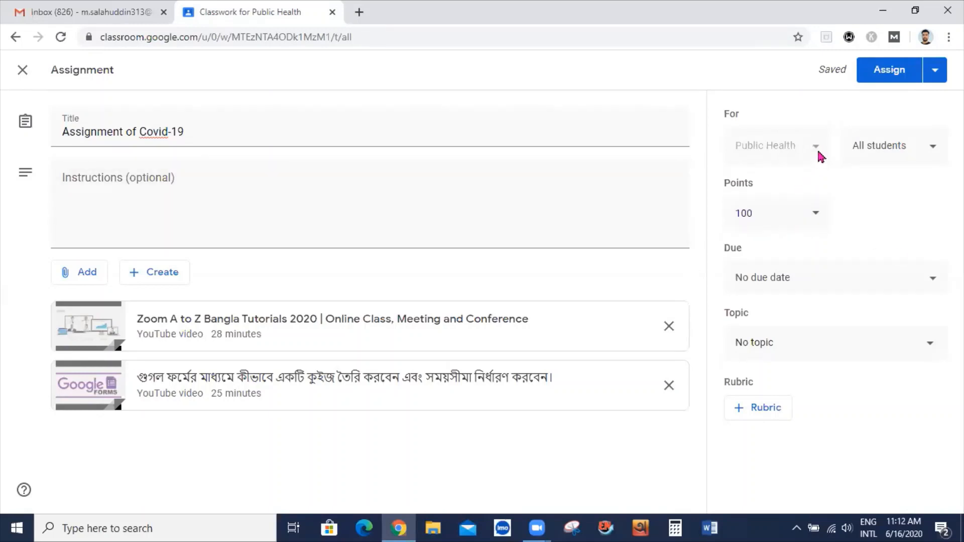
Keep the assignment for all students and change its points from 100 to 50
left_click(934, 153)
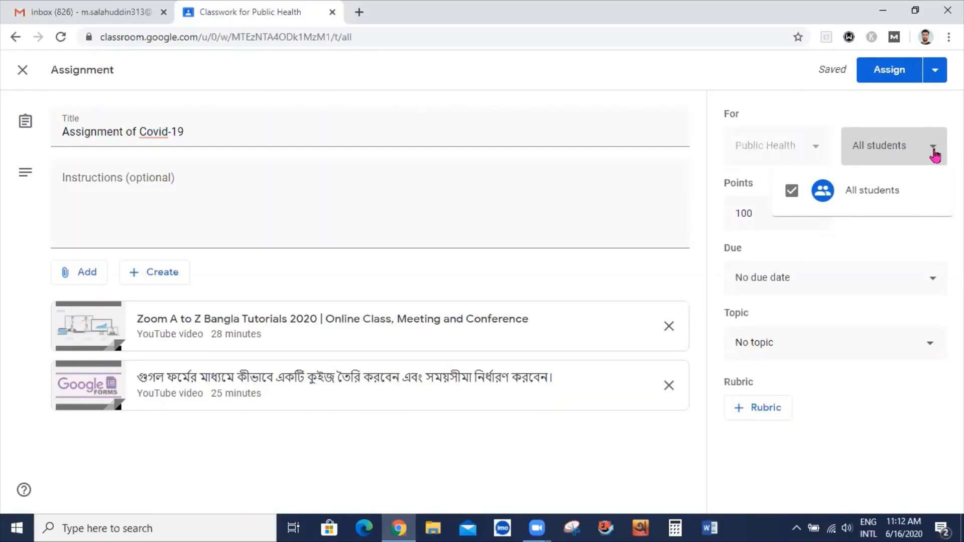
left_click(935, 155)
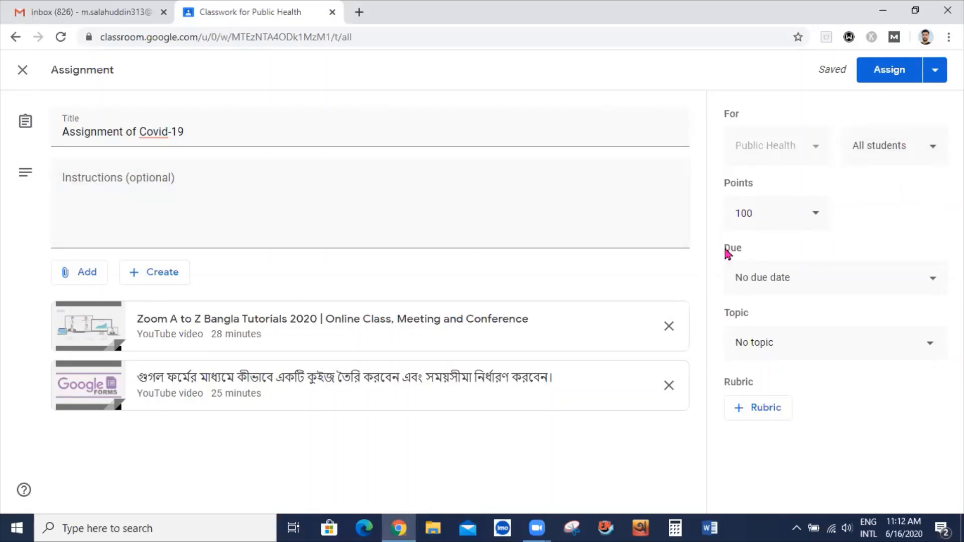
left_click(819, 215)
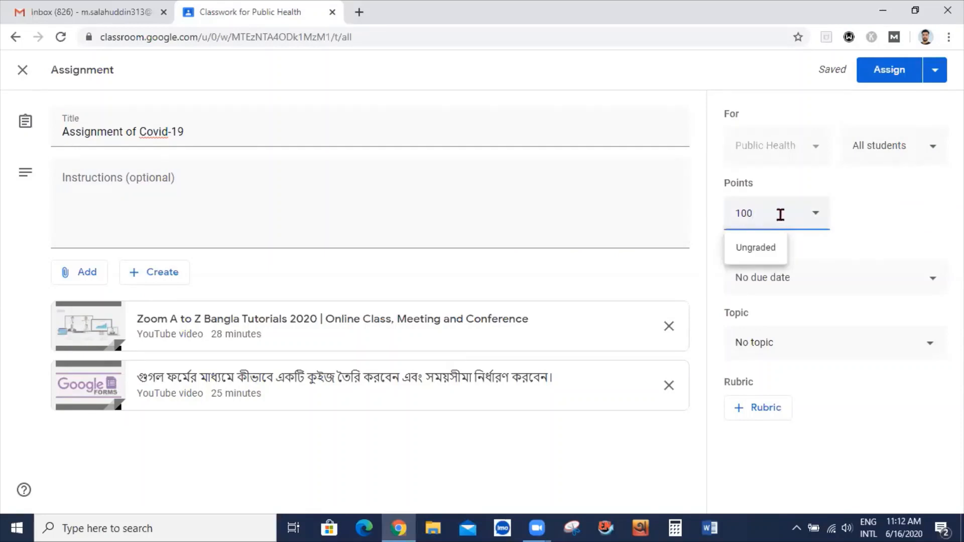
key("BackSpace")
key("BackSpace")
key("BackSpace")
type("50")
left_click(912, 200)
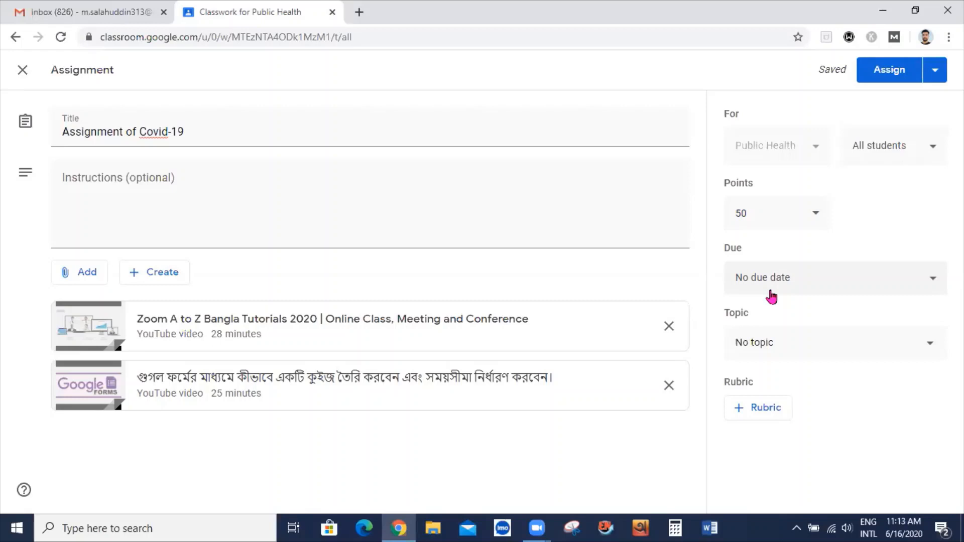
Set the due date to Wednesday, June 24 with the default 11:59 PM time
left_click(939, 279)
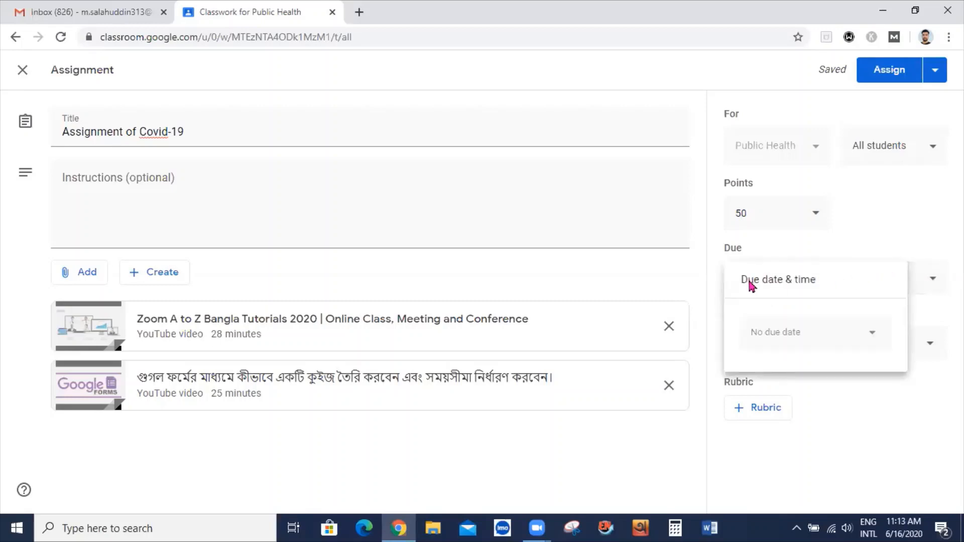
left_click(872, 333)
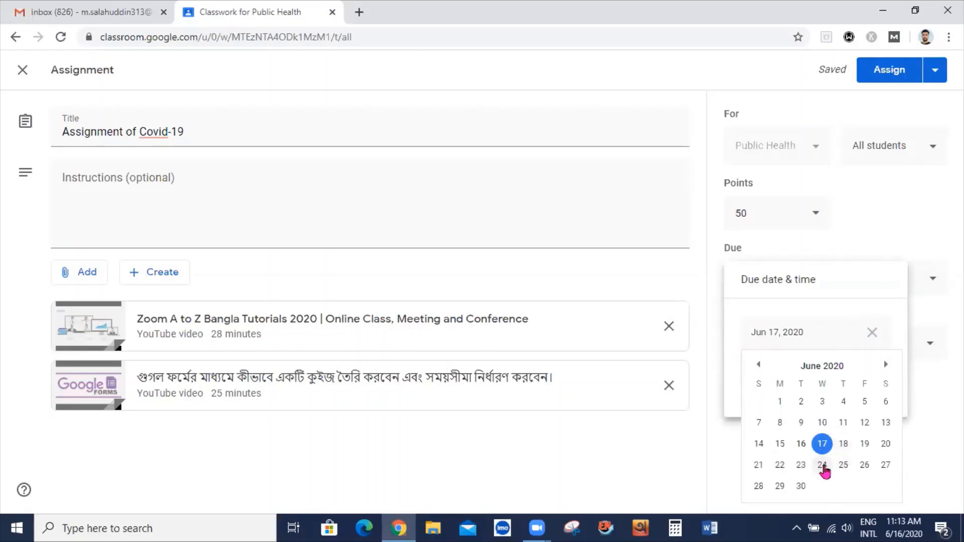
left_click(822, 466)
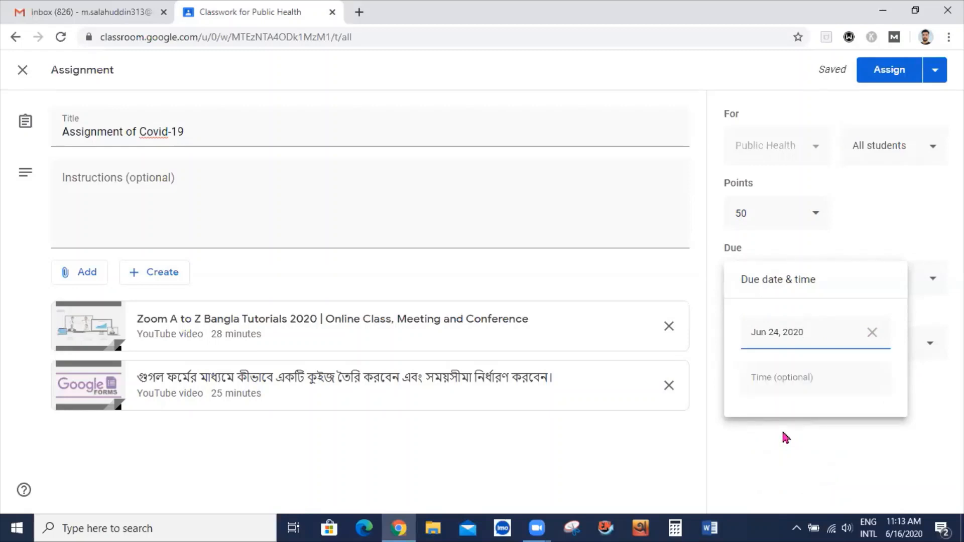
left_click(764, 385)
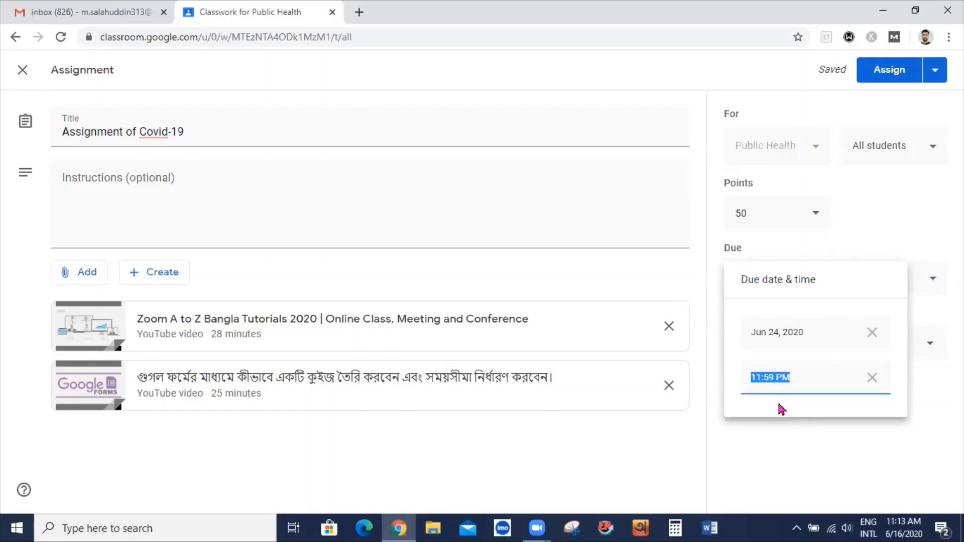
left_click(800, 384)
left_click(830, 429)
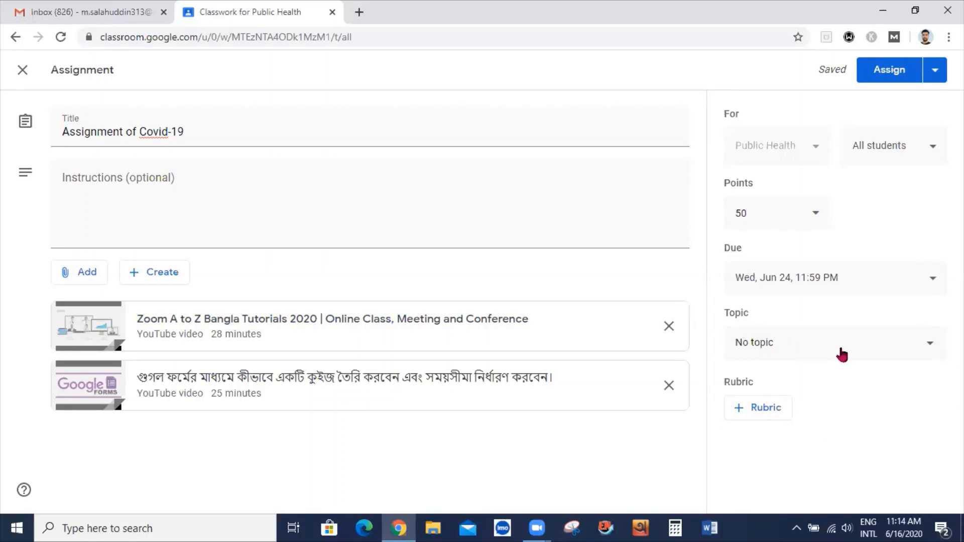
Start creating a new topic from the Topic list, then leave it blank
left_click(929, 347)
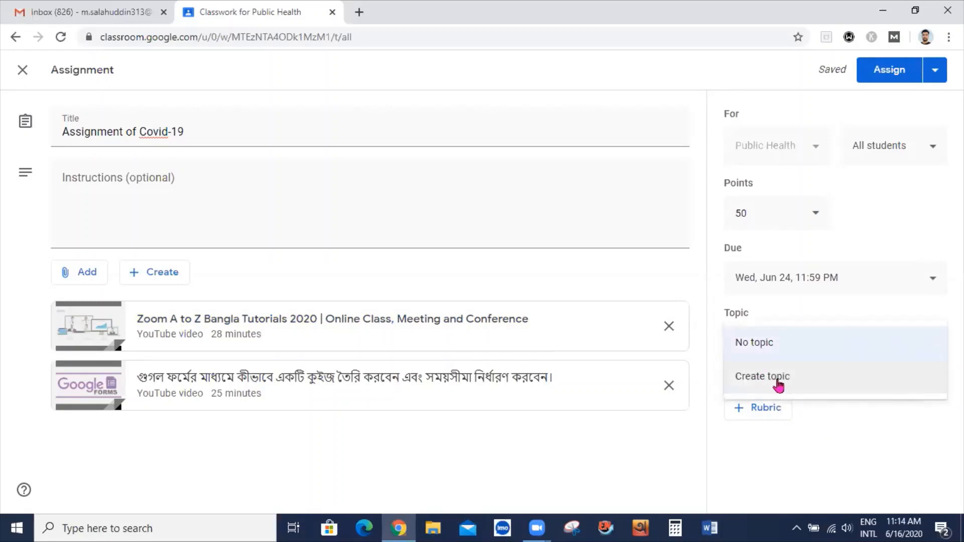
left_click(752, 383)
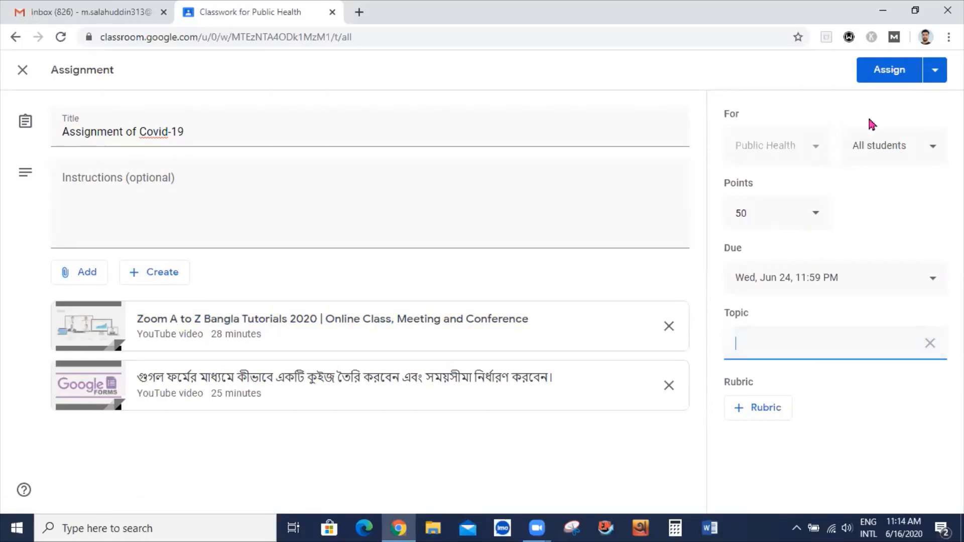
left_click(874, 73)
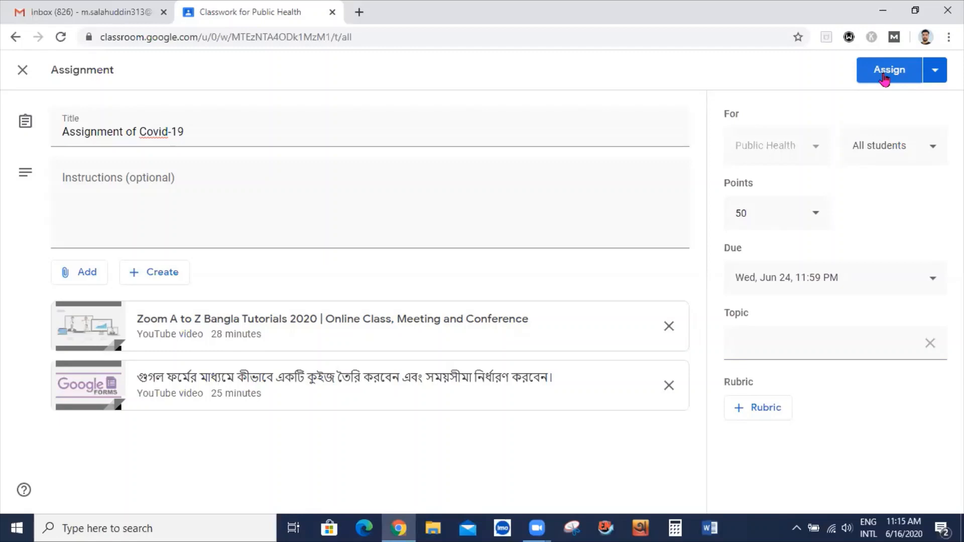
Check the extra assign options without choosing one, then assign the Covid-19 assignment
left_click(935, 72)
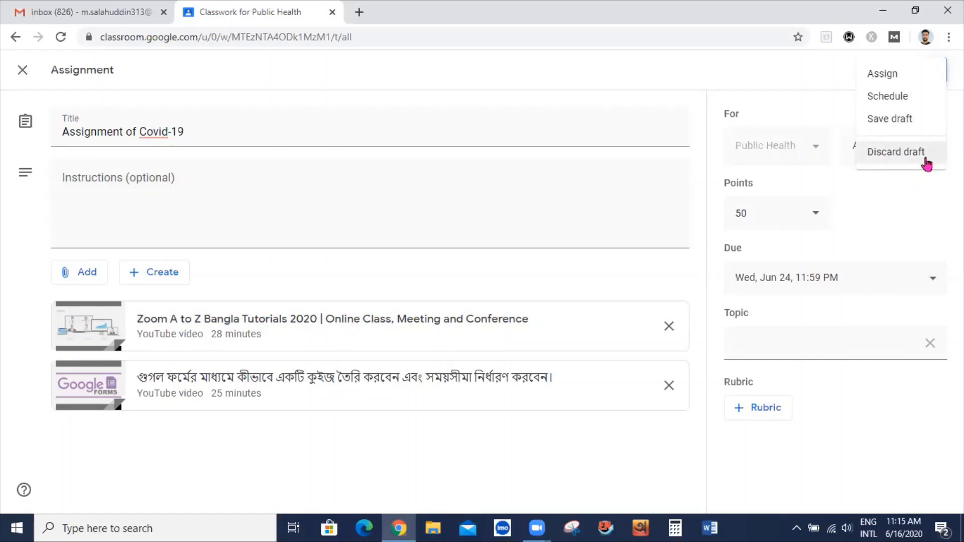
left_click(803, 81)
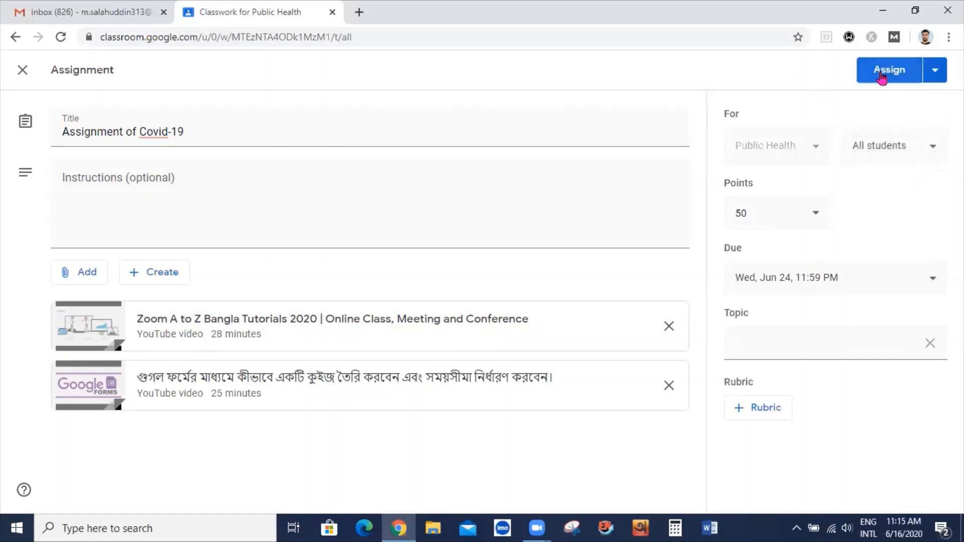
left_click(883, 75)
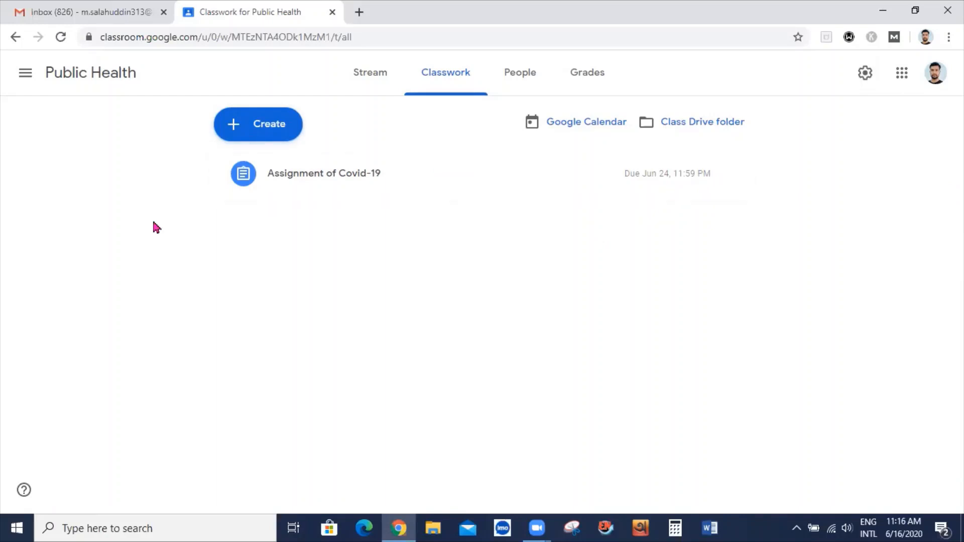
Create a quiz assignment titled 'Quiz on Covid-19' and open its attached Blank Quiz form
left_click(241, 137)
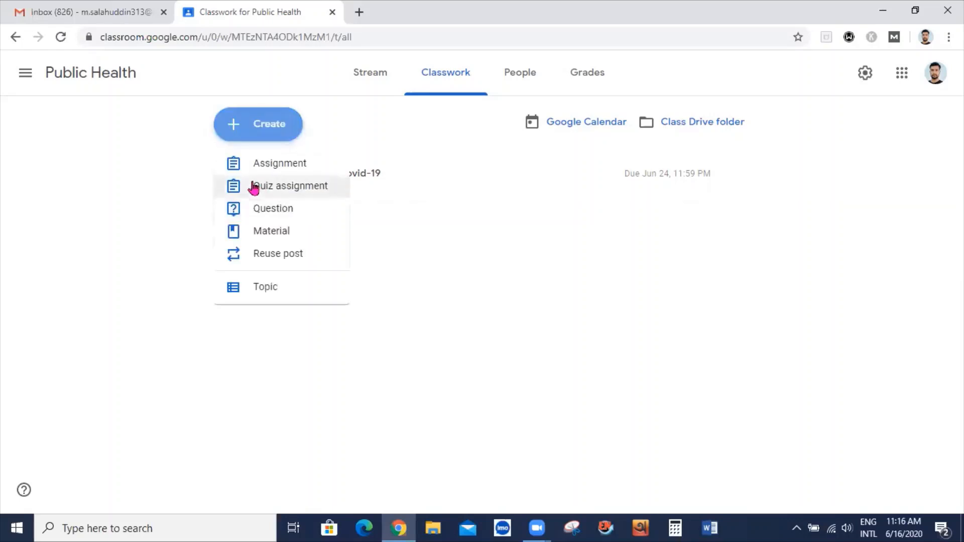
left_click(299, 193)
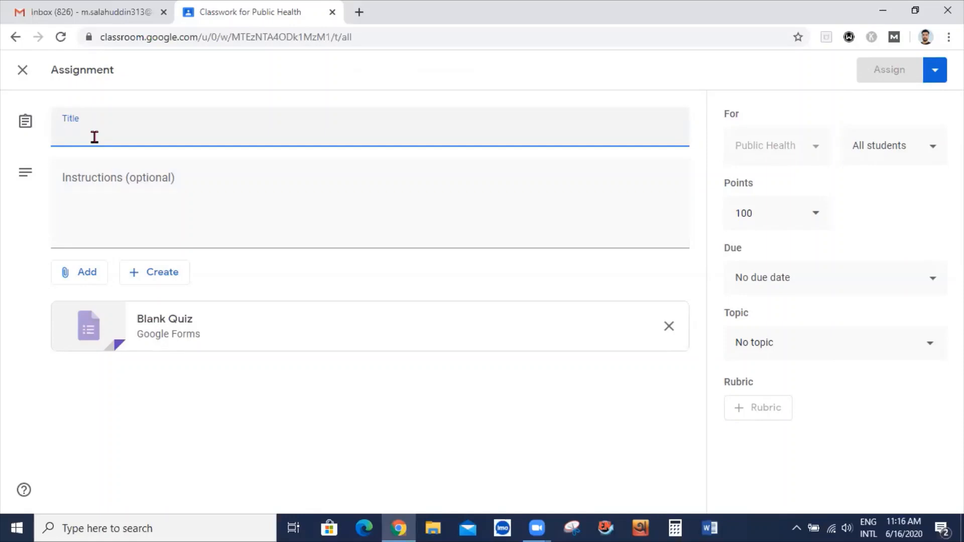
type("Quiz")
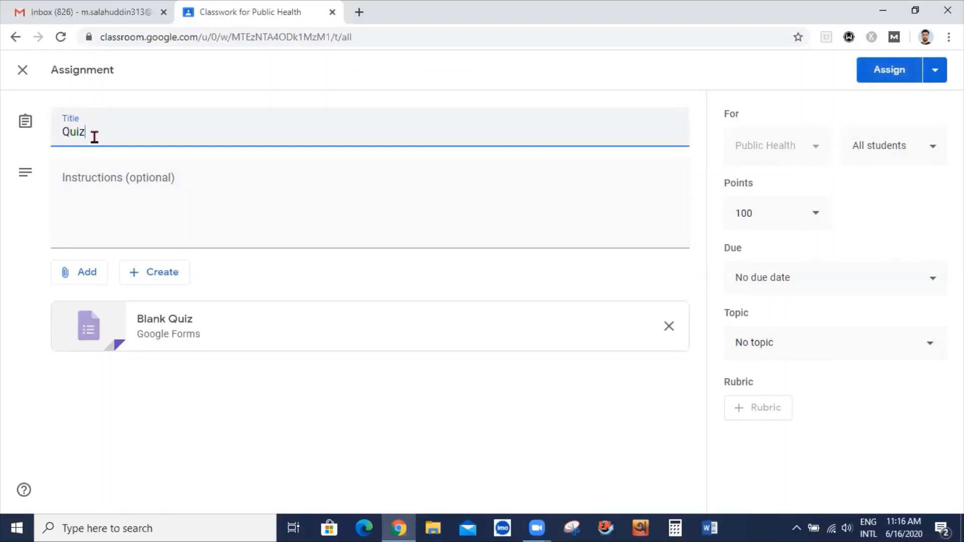
type(" on Covid")
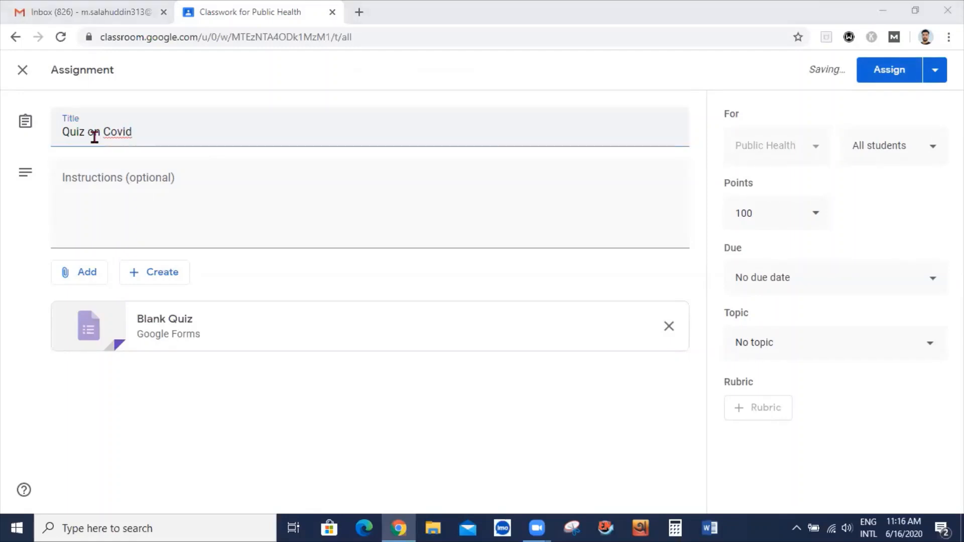
left_click(153, 137)
type("-19")
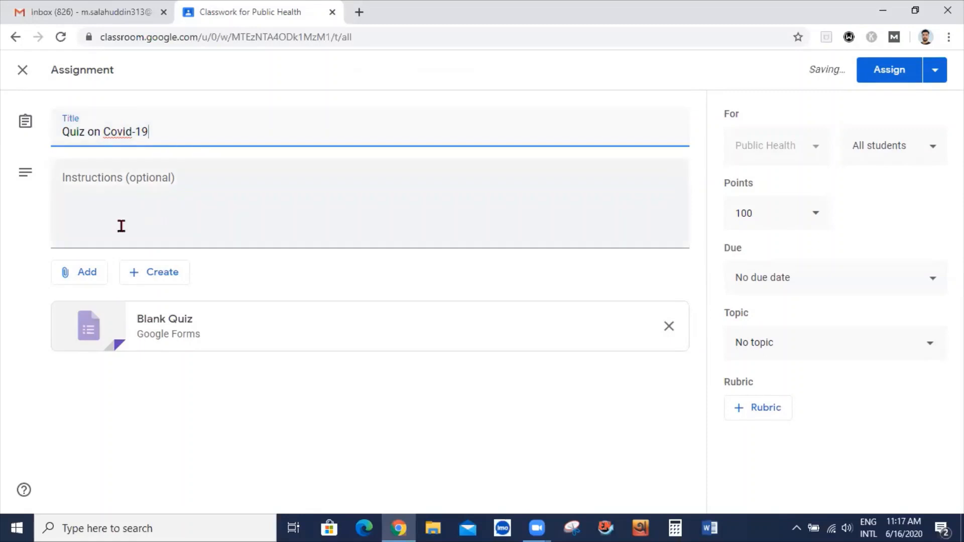
left_click(121, 221)
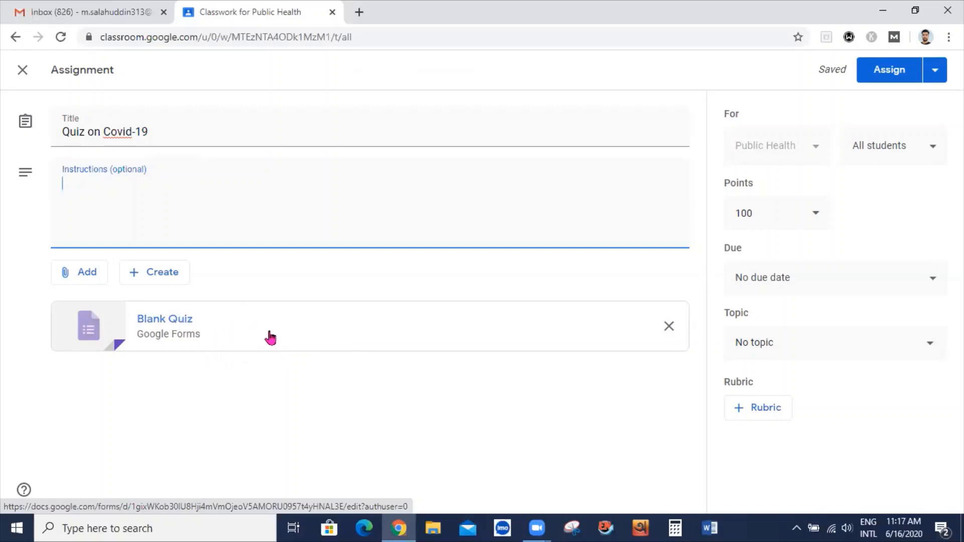
left_click(269, 339)
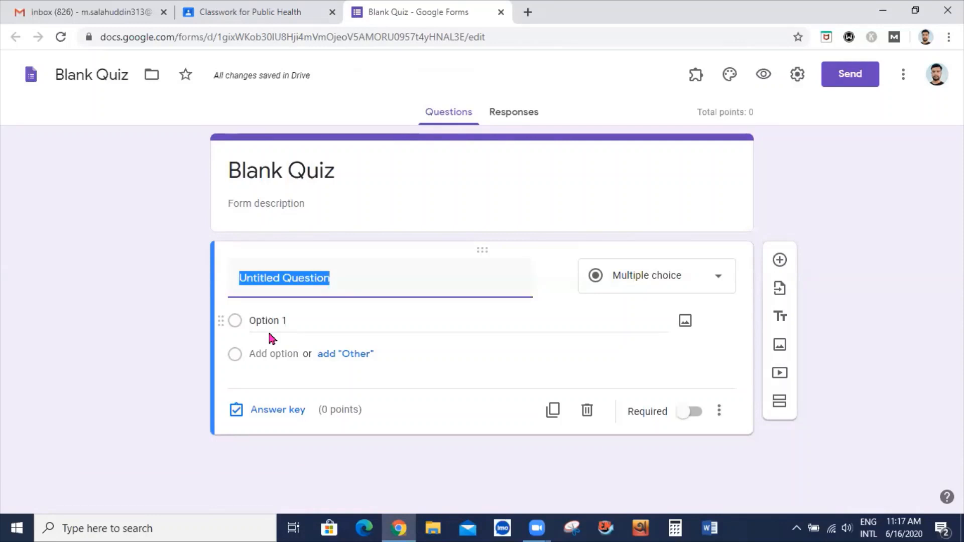
Close the Blank Quiz form tab with Ctrl+W to return to the Classroom draft
key("ctrl+w")
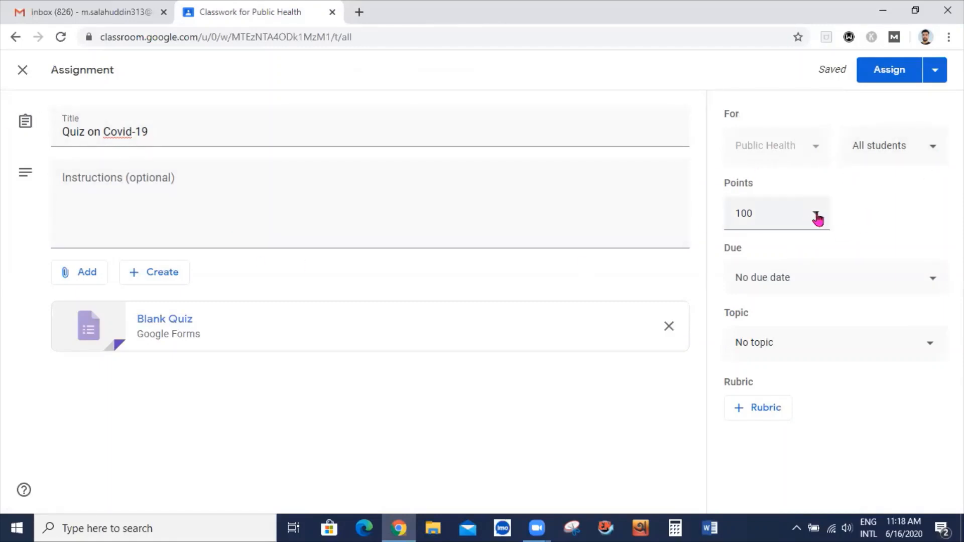
Make the quiz due Friday, June 19 at 11:59 PM and assign it to all students
left_click(925, 281)
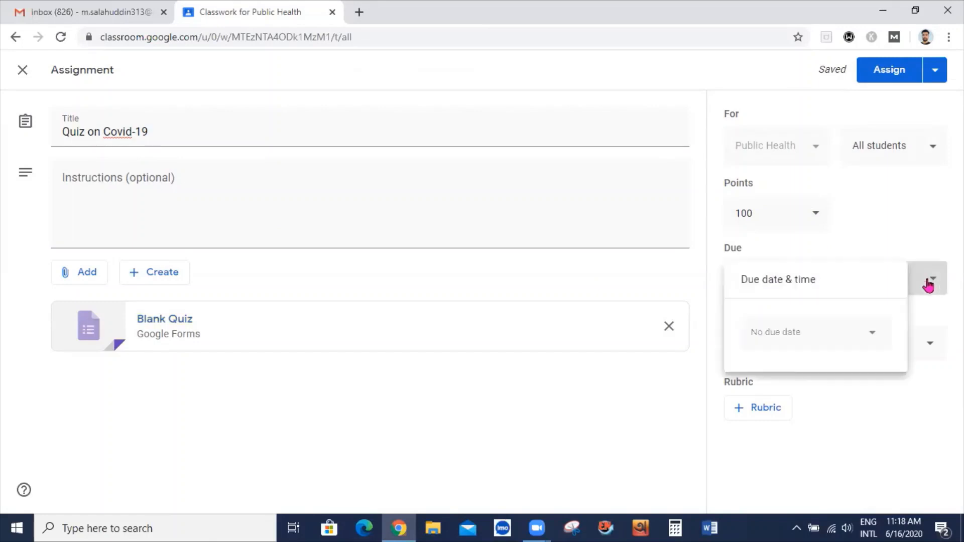
left_click(808, 334)
left_click(864, 443)
left_click(813, 383)
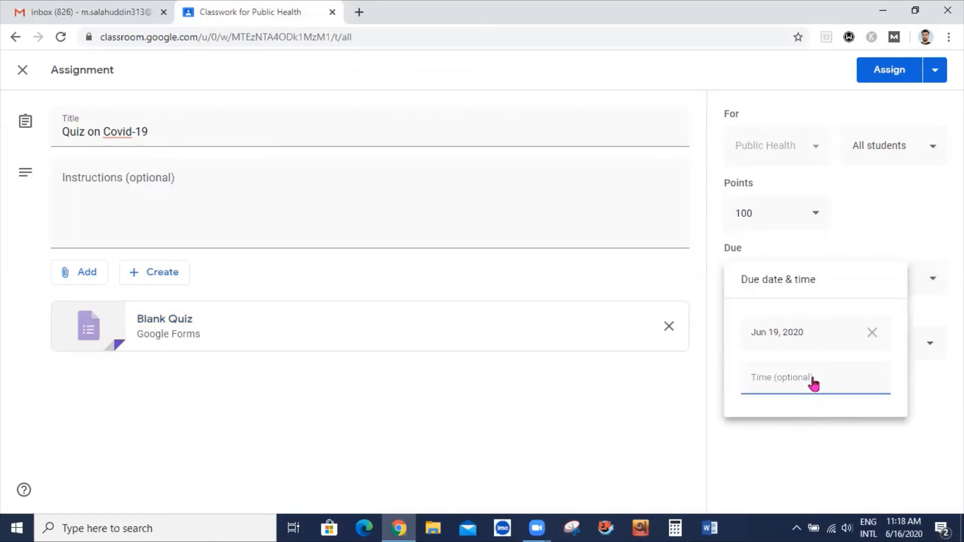
left_click(919, 446)
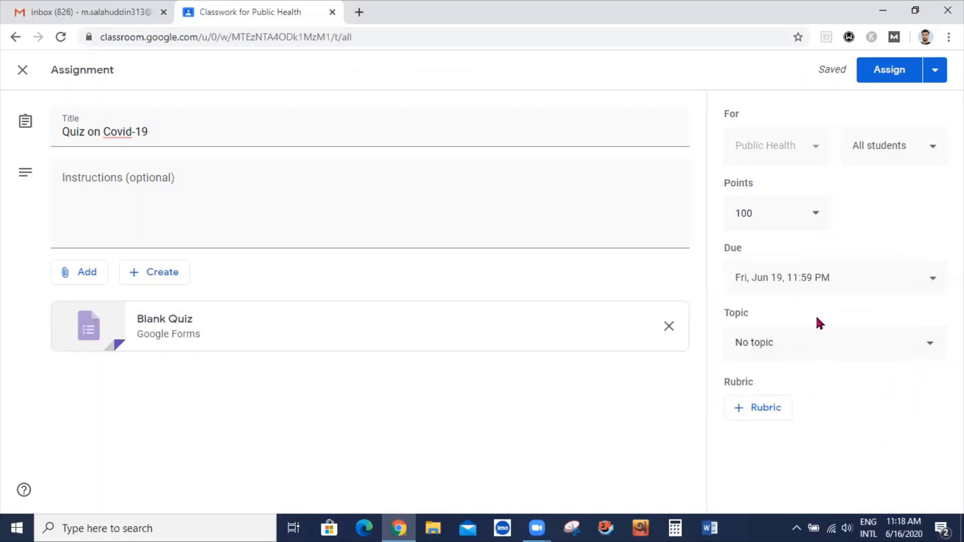
left_click(882, 71)
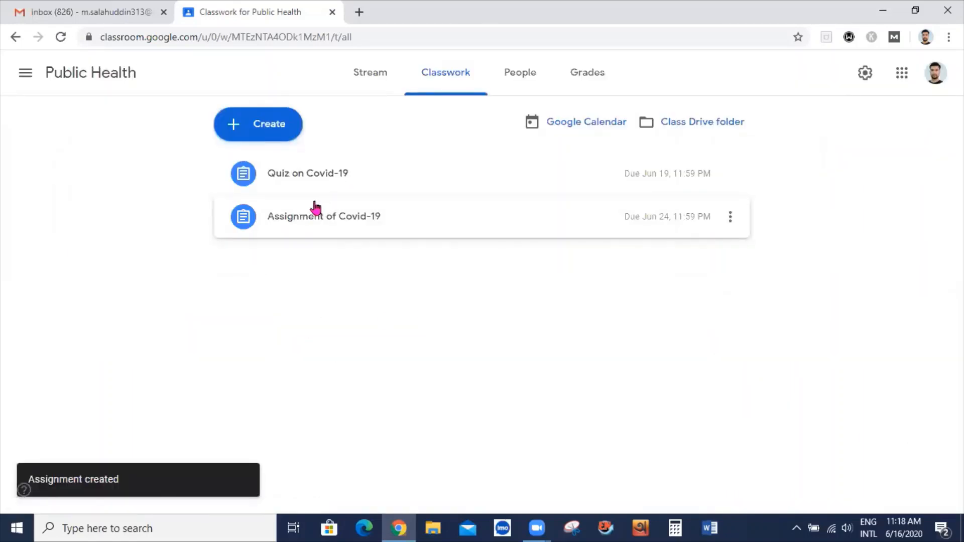
left_click(242, 123)
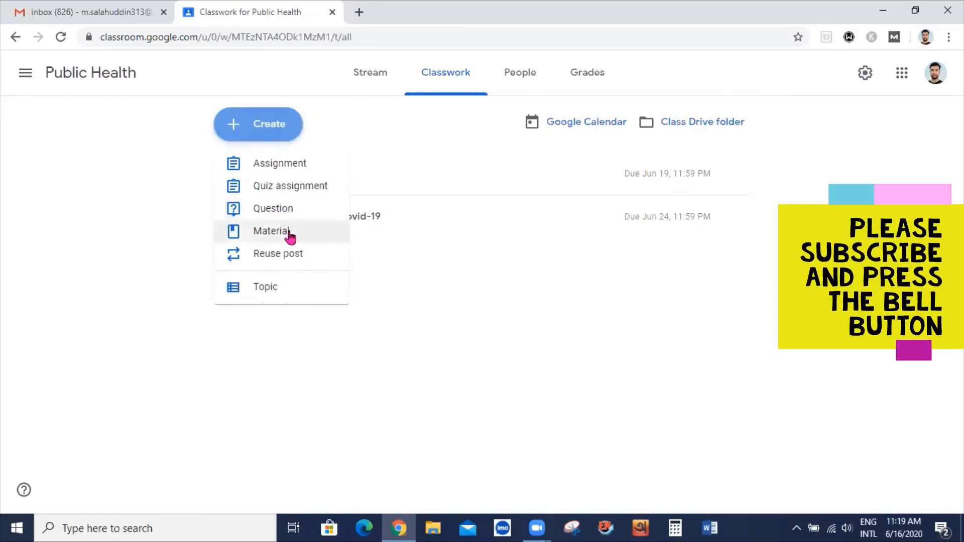
left_click(269, 234)
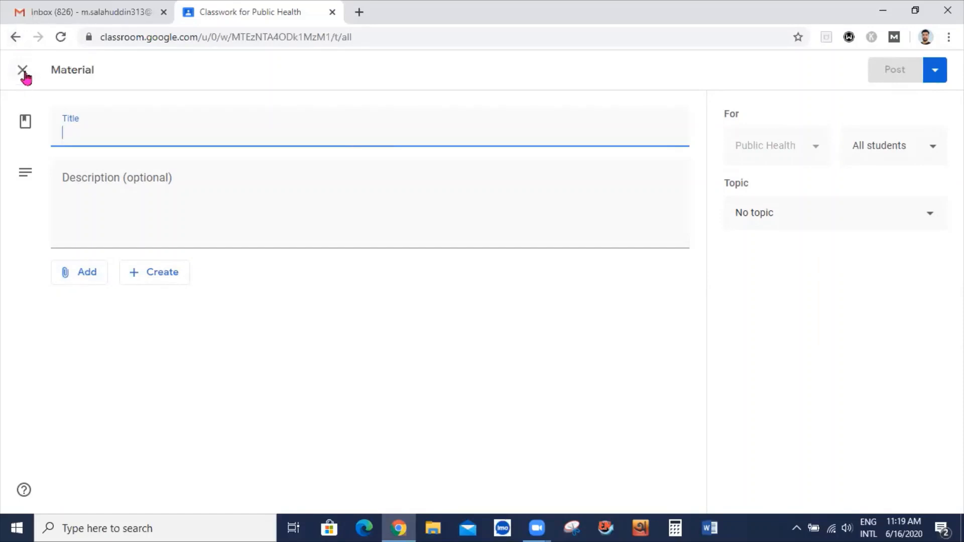
left_click(21, 71)
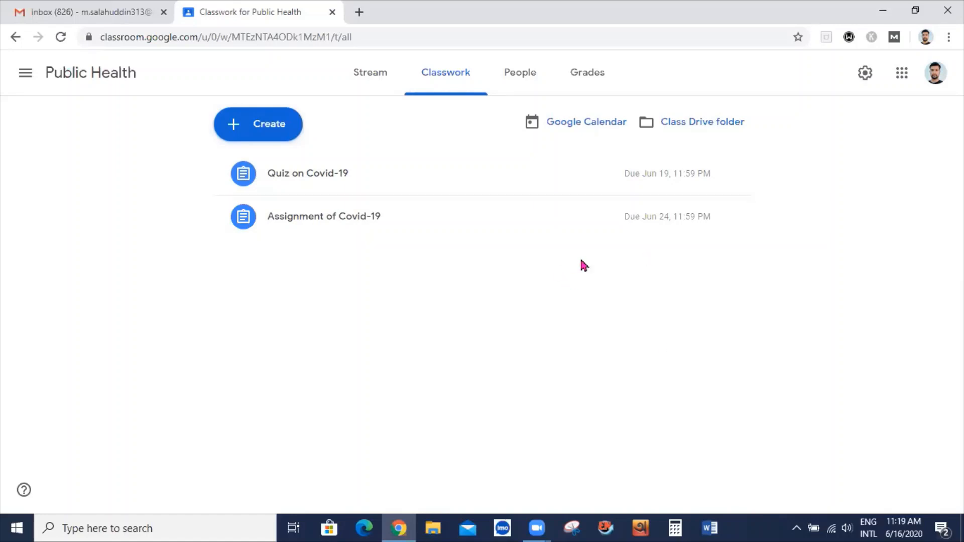
left_click(522, 74)
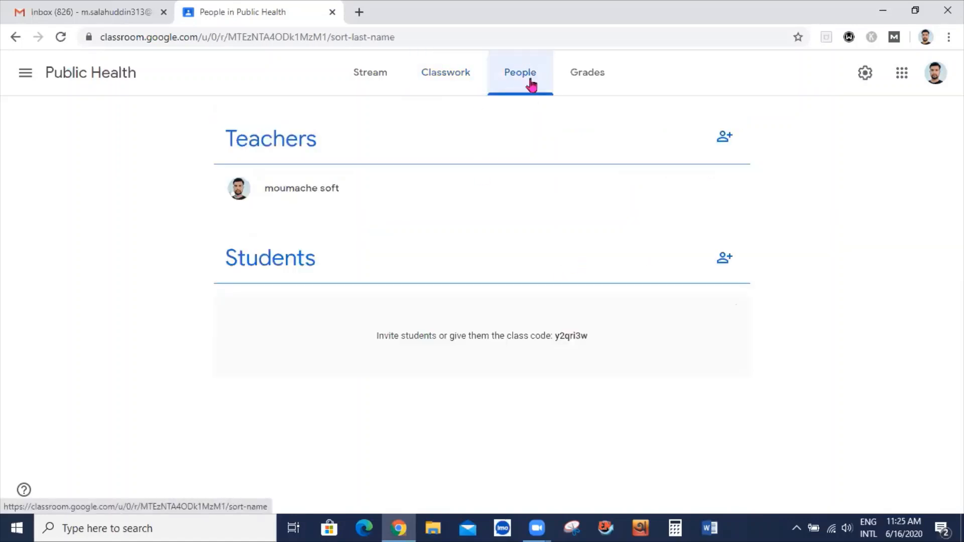
Invite a co-teacher by pasting their Gmail address and selecting the matching account
left_click(726, 141)
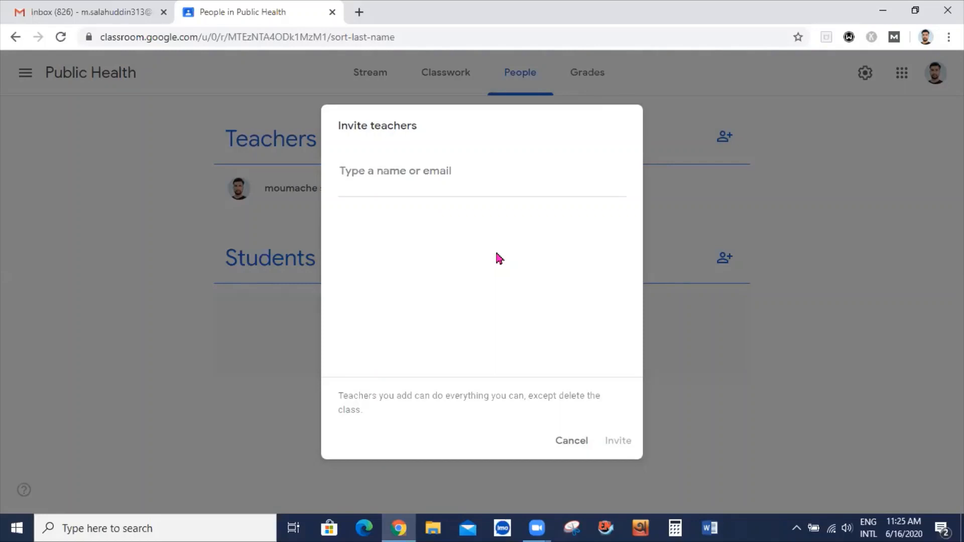
key("ctrl+v")
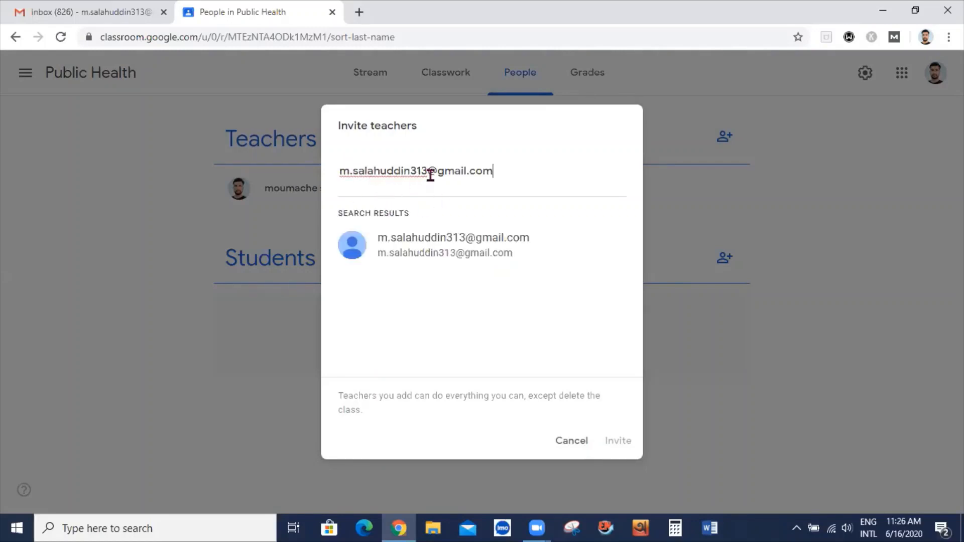
left_click(438, 249)
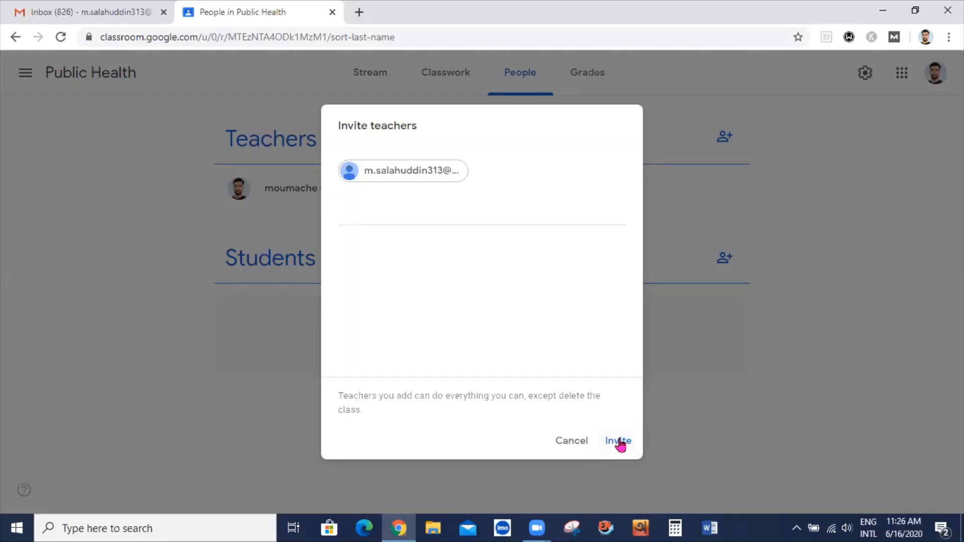
left_click(620, 442)
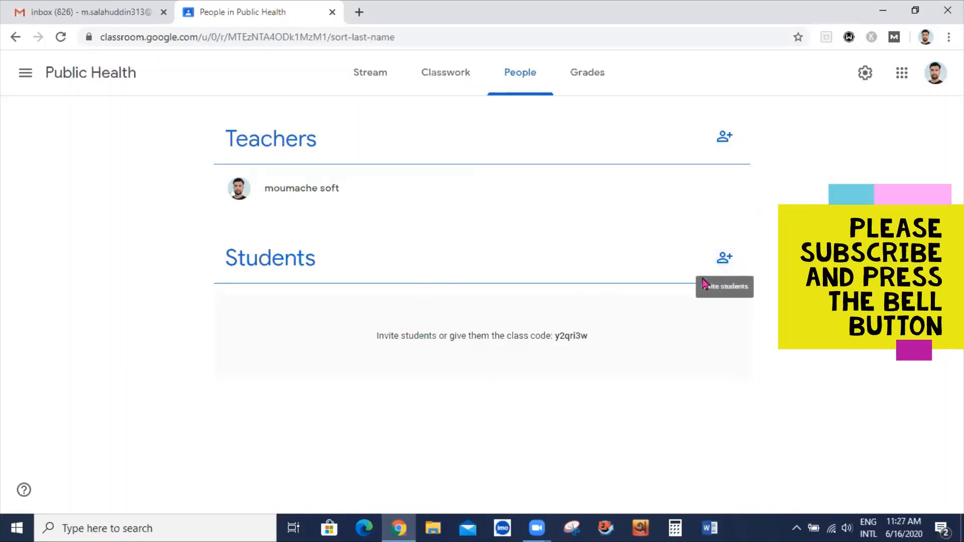
Open the student invitation form and cancel it without inviting anyone
left_click(725, 261)
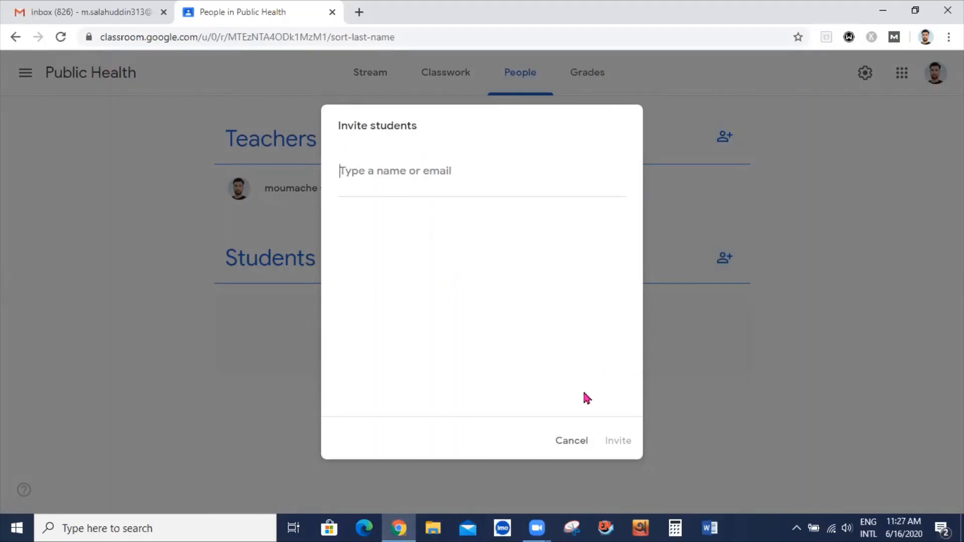
left_click(581, 444)
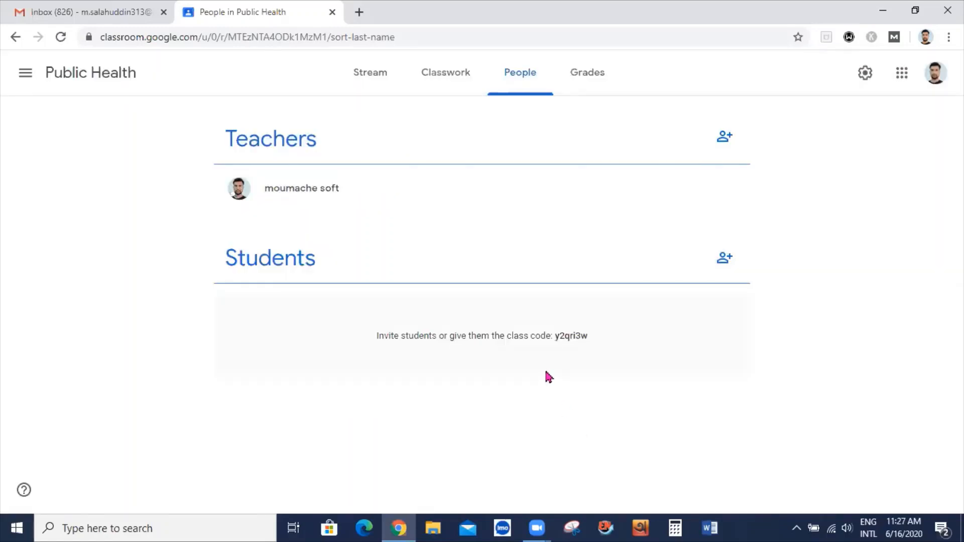
View the empty Grades page, then go back to the class stream
left_click(578, 79)
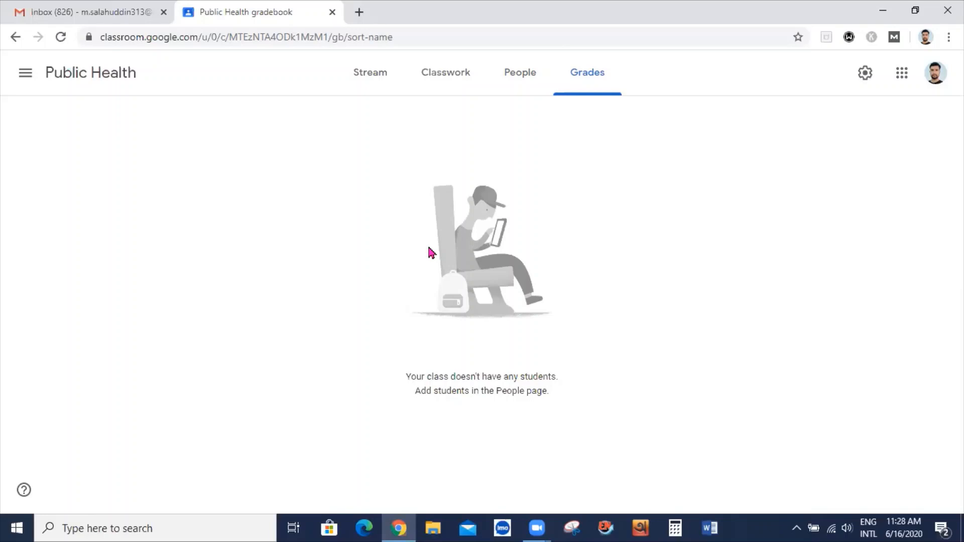
left_click(370, 81)
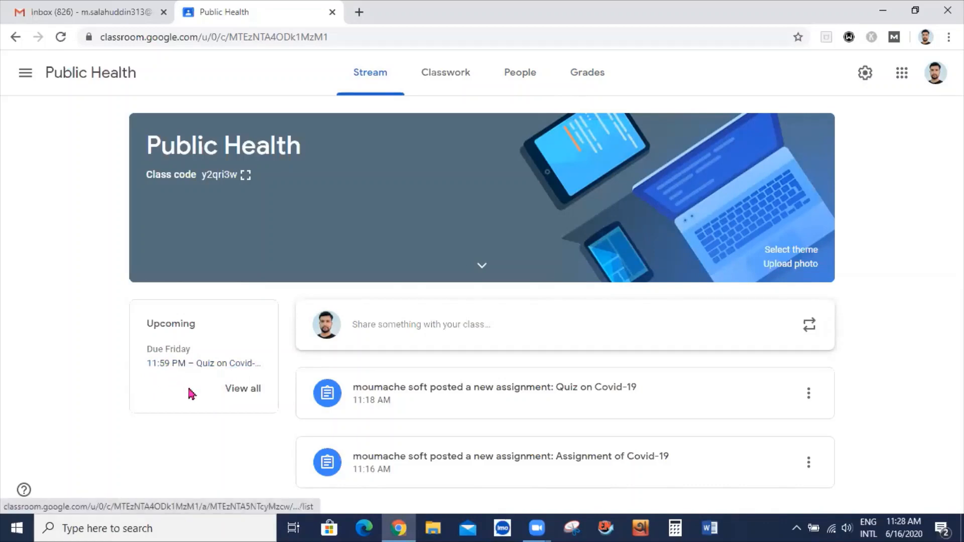
Open the full to-do list, check its Reviewed and To review tabs, then open the navigation drawer
left_click(237, 390)
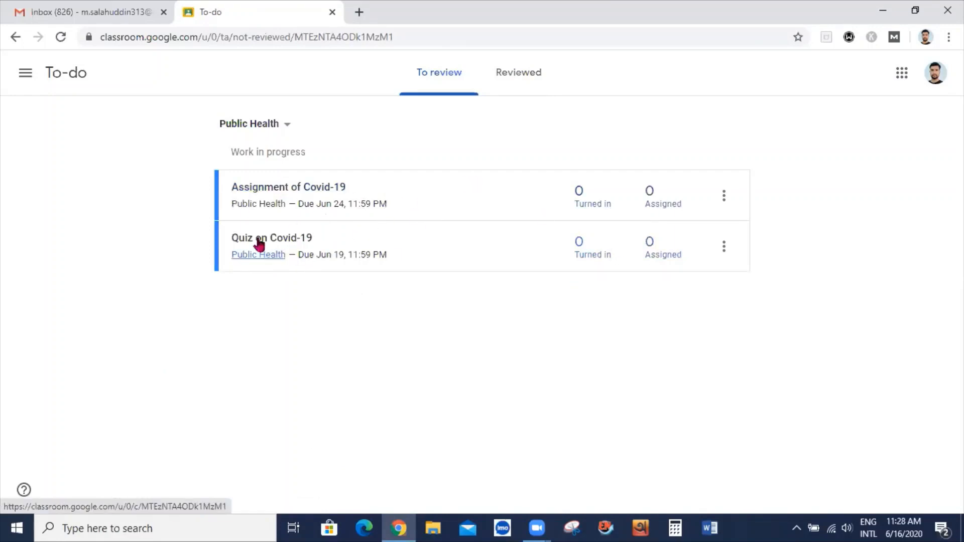
left_click(523, 80)
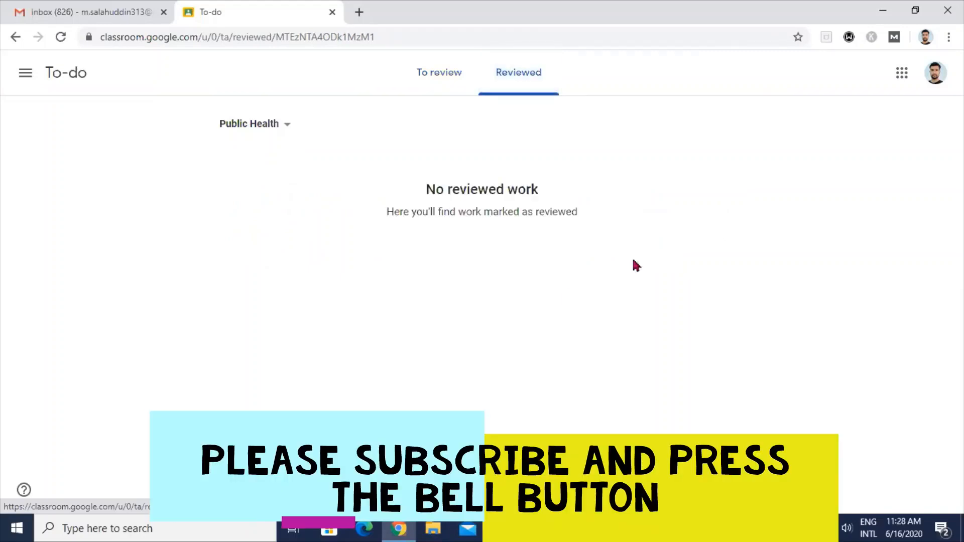
left_click(438, 79)
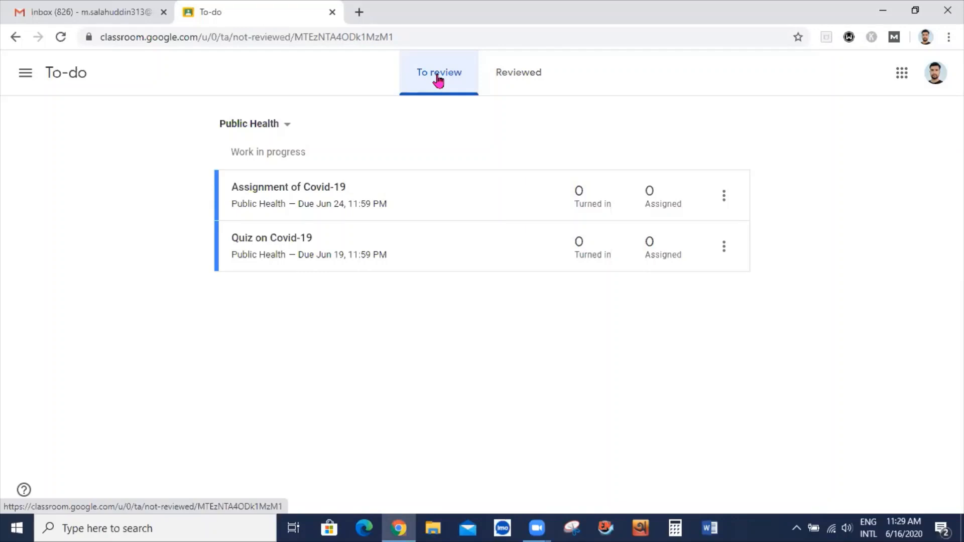
left_click(26, 75)
left_click(293, 88)
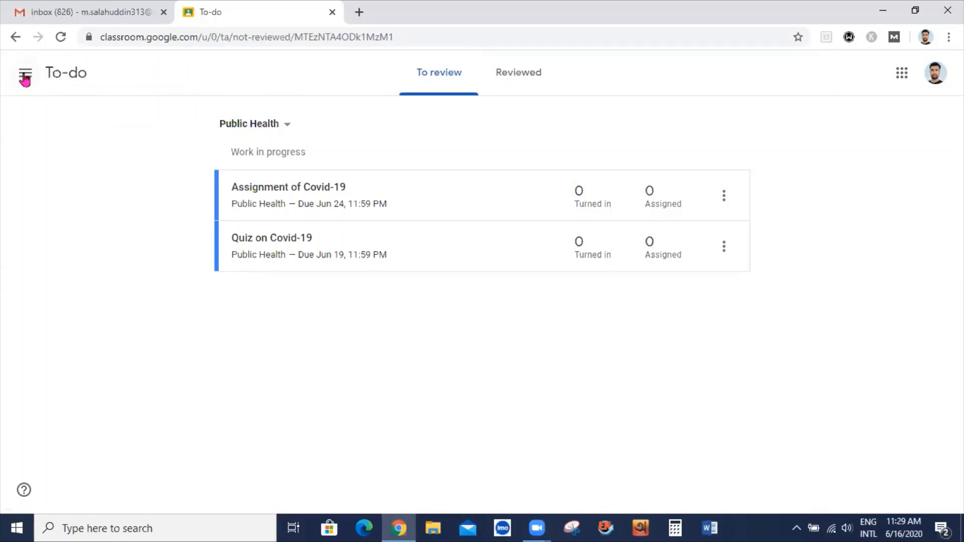
left_click(25, 76)
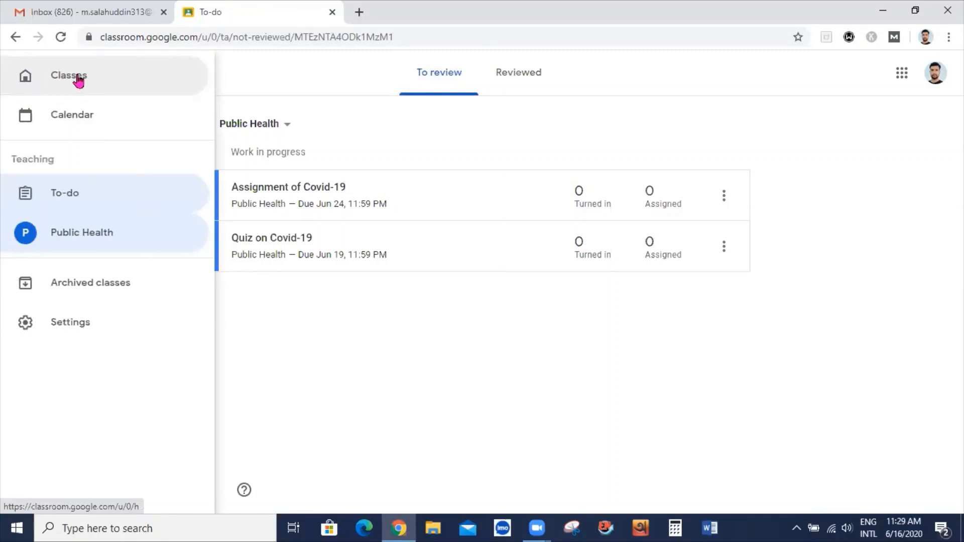
From the class list, create the class 'Basic Science' with subject 'Clinical Biochemistry', accepting the personal-account notice
left_click(78, 81)
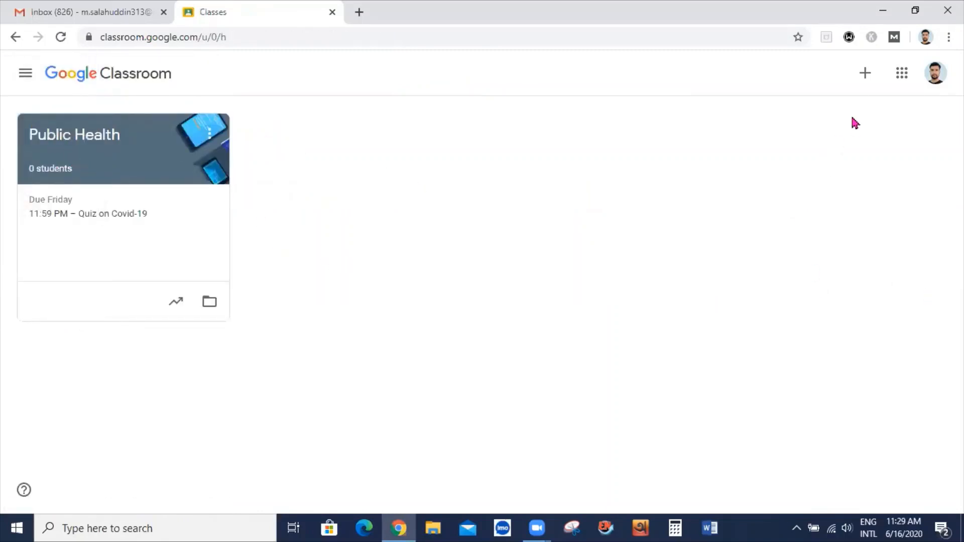
left_click(865, 73)
left_click(831, 132)
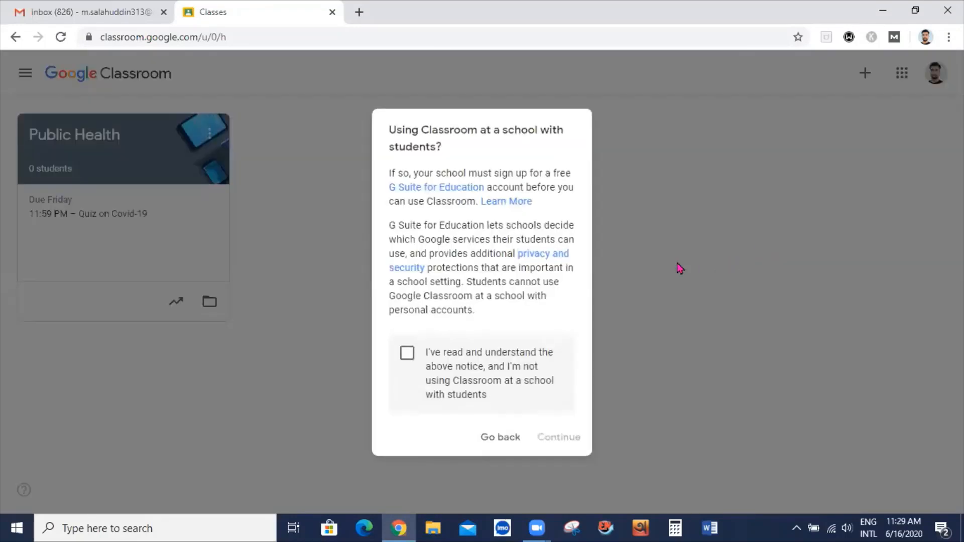
left_click(407, 354)
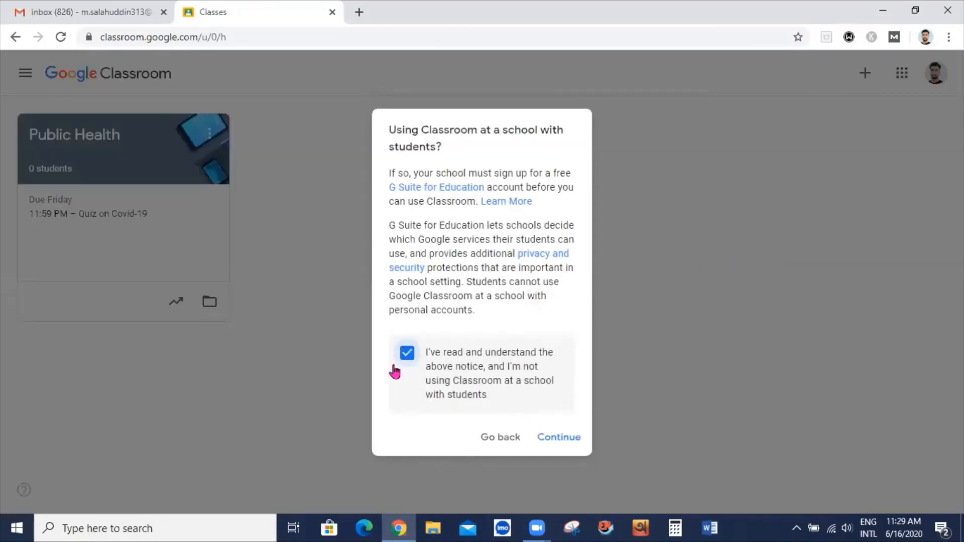
left_click(544, 435)
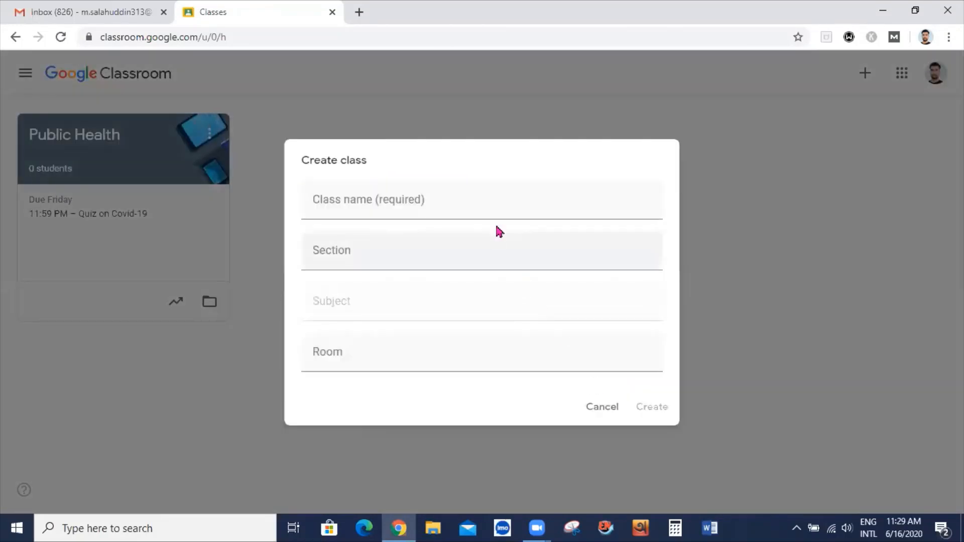
left_click(452, 204)
type("Basic Science")
key("Tab")
key("Tab")
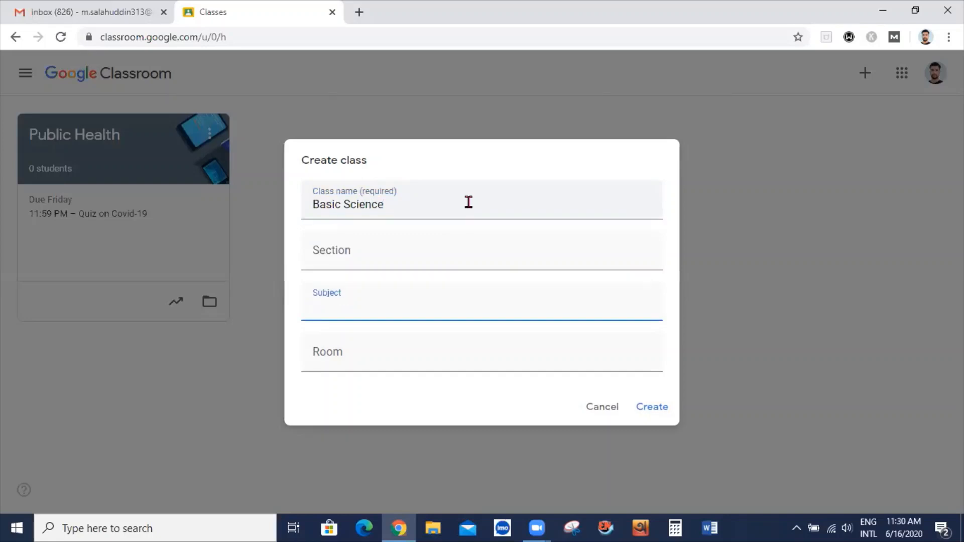
type("Clinical Biochemi")
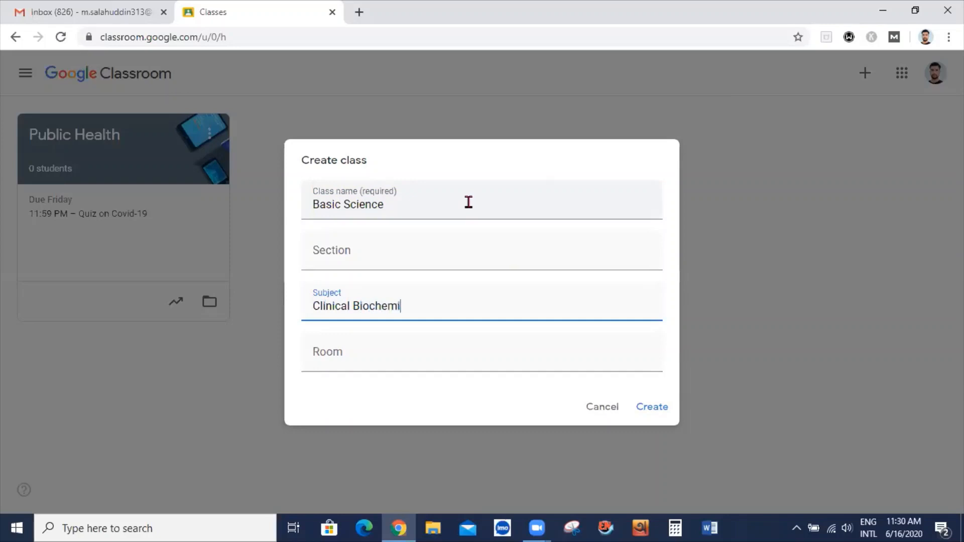
type("stry")
left_click(658, 407)
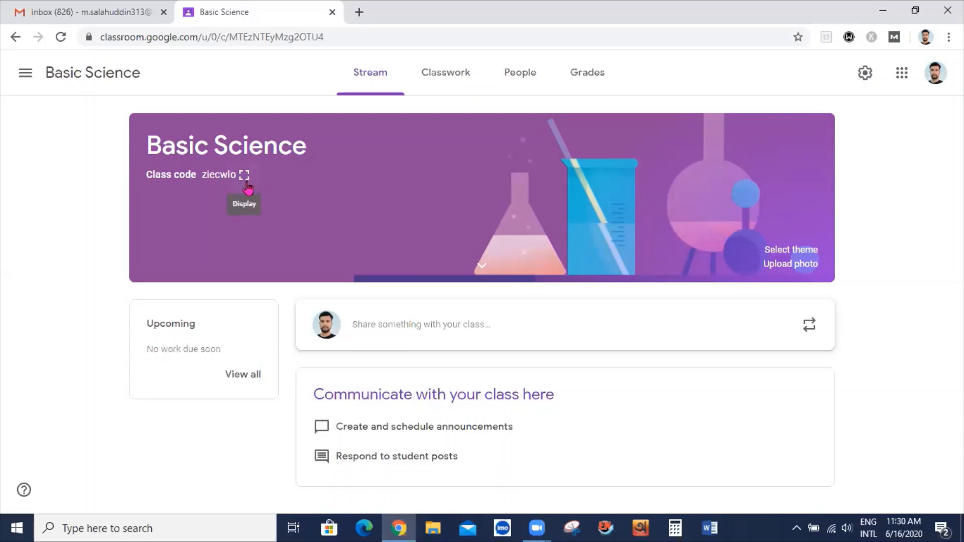
Reopen the Public Health class from the class list, dismiss the tip, and view its People page
left_click(24, 72)
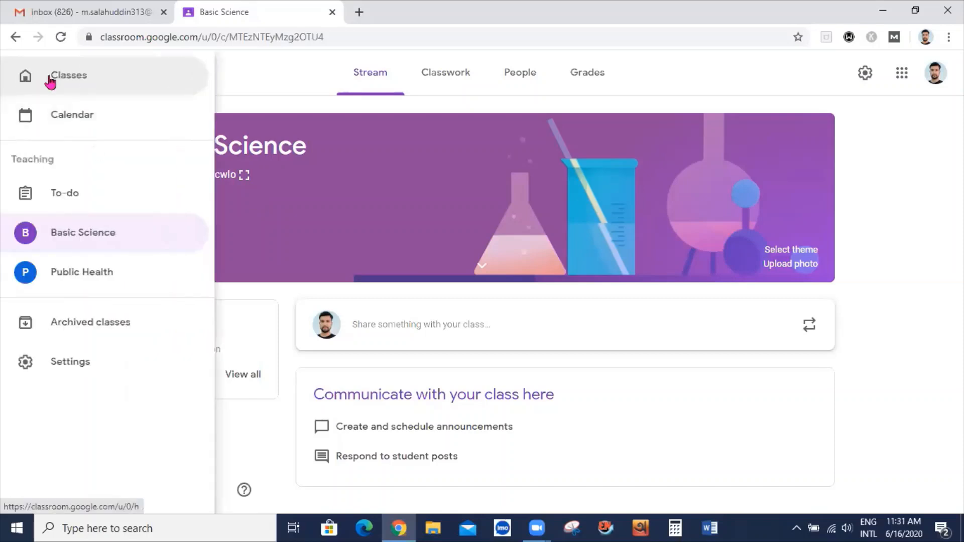
left_click(70, 78)
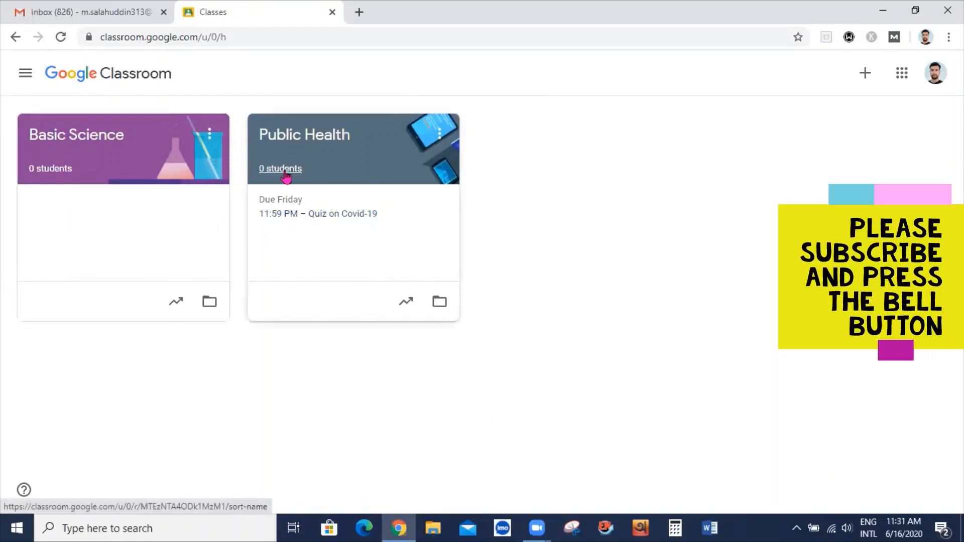
left_click(865, 74)
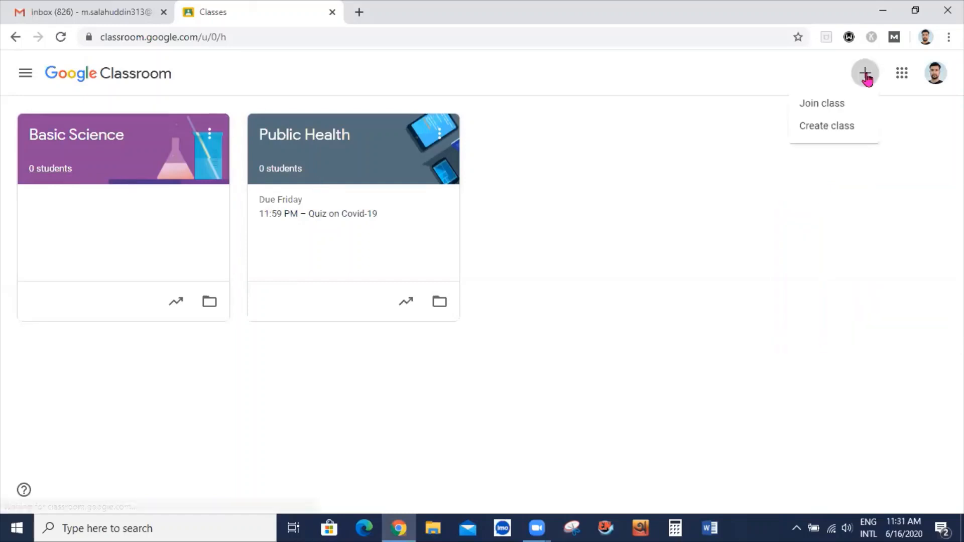
left_click(378, 155)
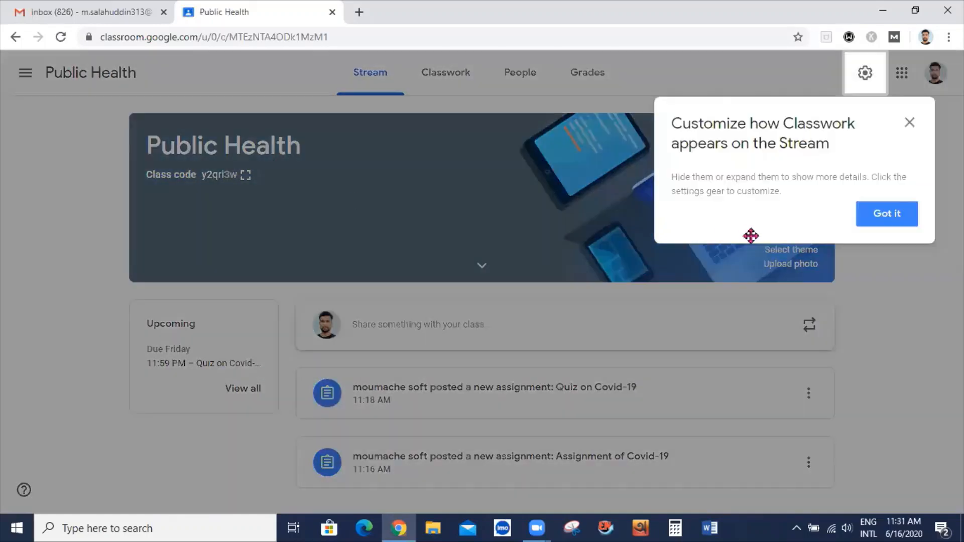
left_click(899, 221)
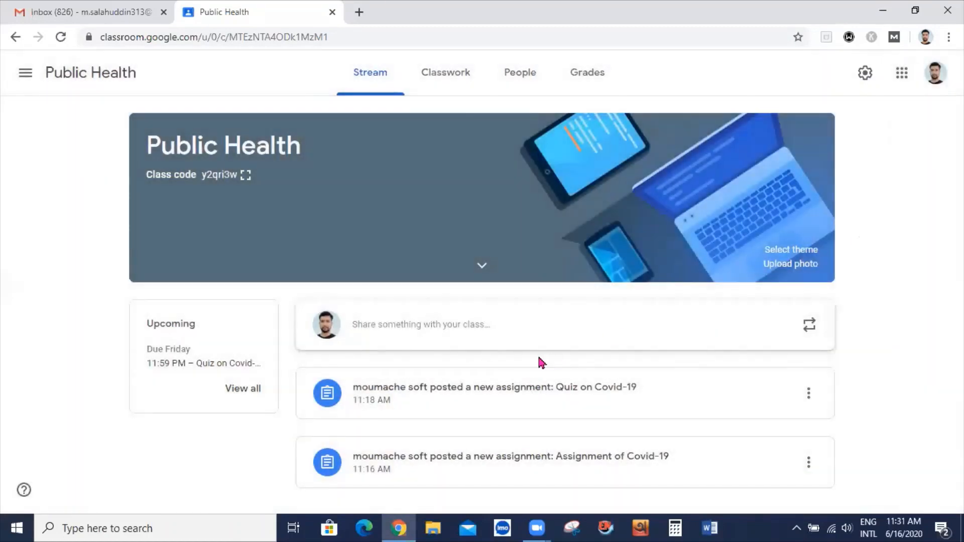
left_click(518, 82)
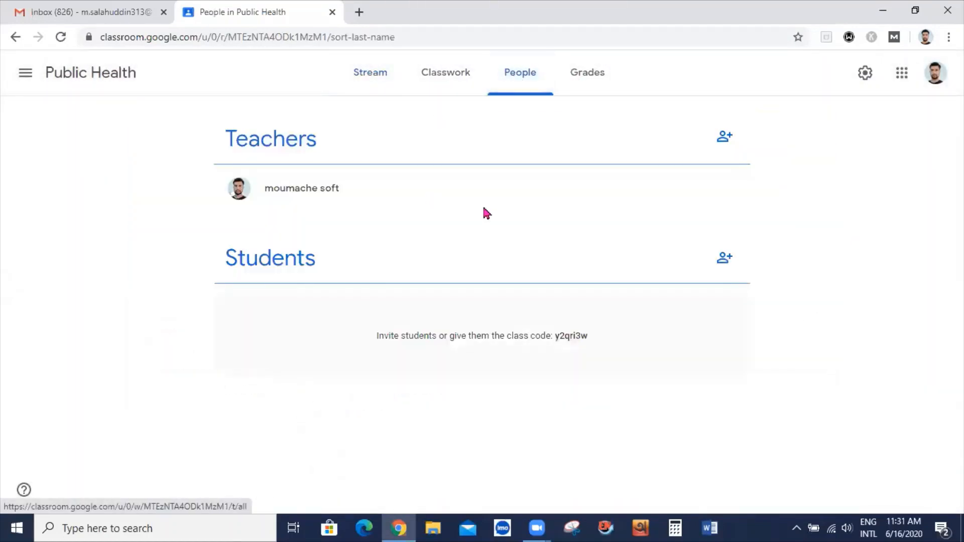
Invite the student's e-mail address to Public Health, then enter the student account's password on its sign-in page
left_click(725, 257)
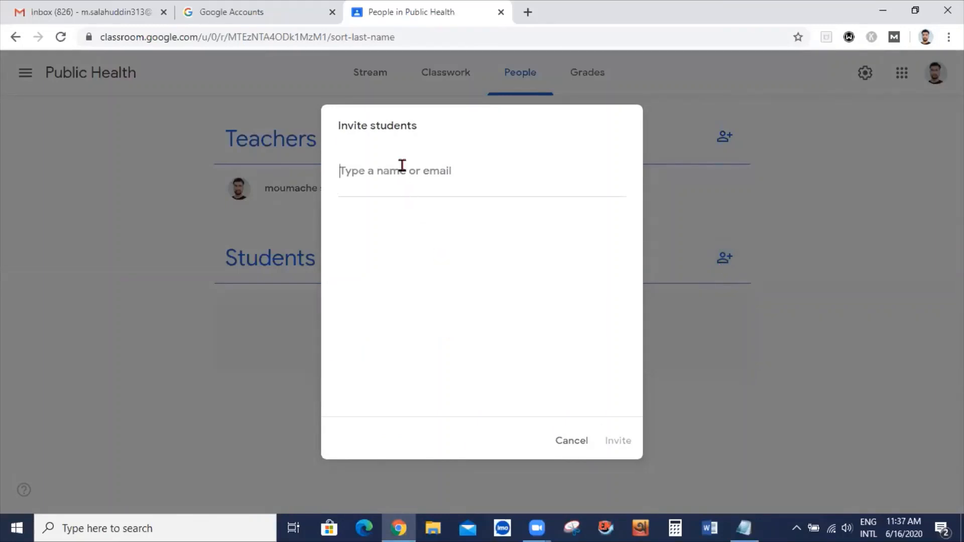
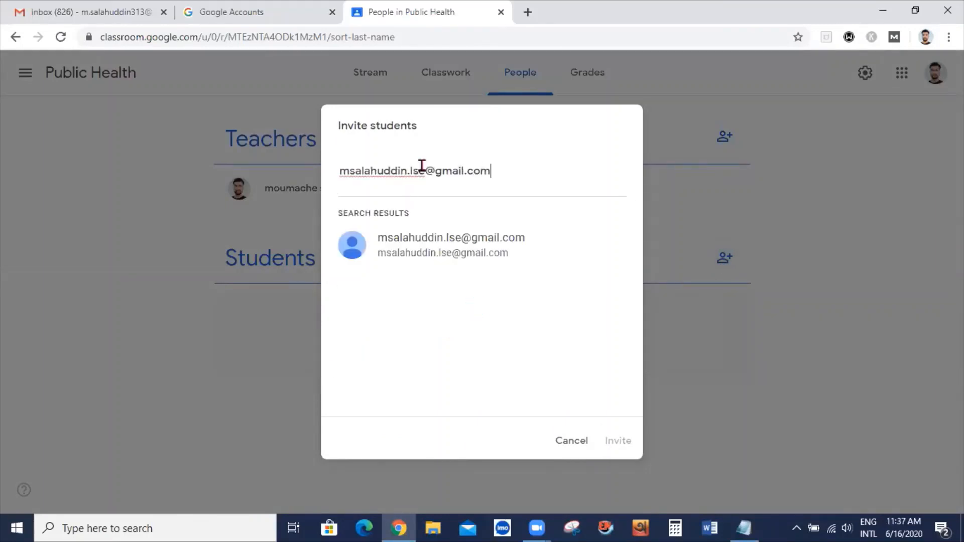
left_click(407, 252)
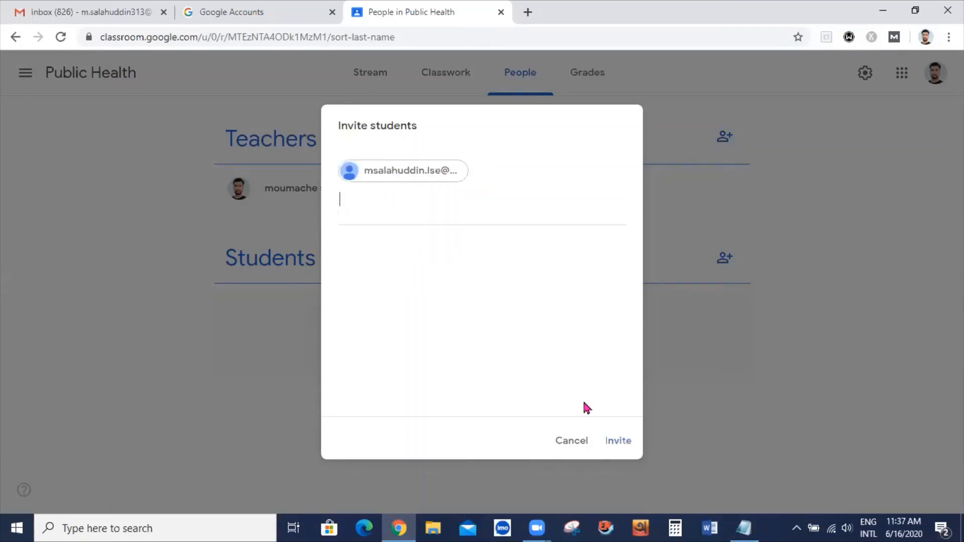
left_click(618, 442)
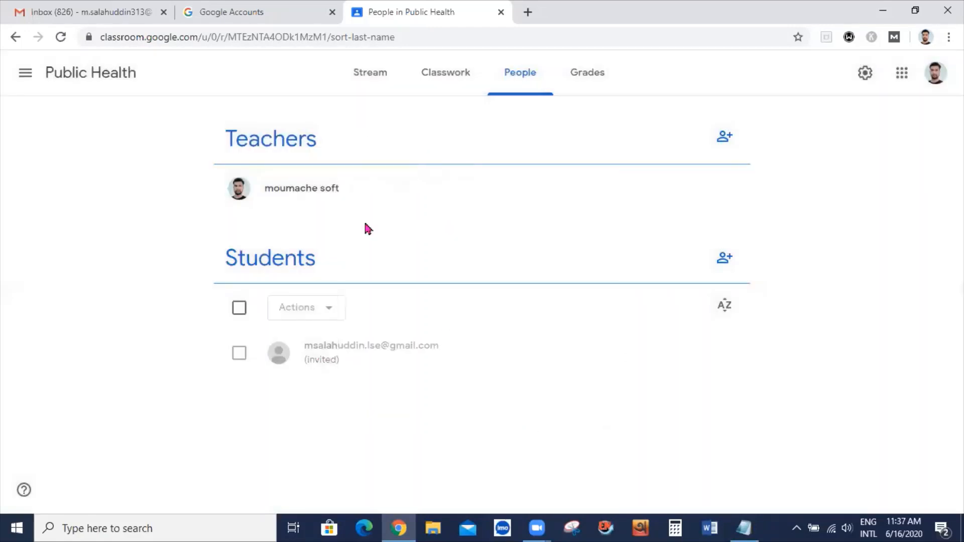
left_click(231, 11)
key("ctrl+v")
Sign in as the student and open the Public Health class invitation e-mail
left_click(496, 382)
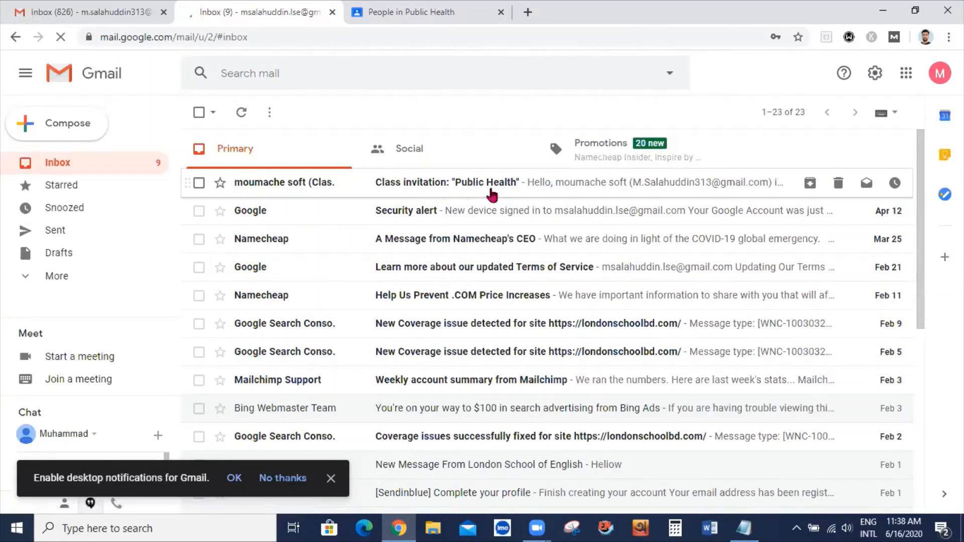
left_click(486, 192)
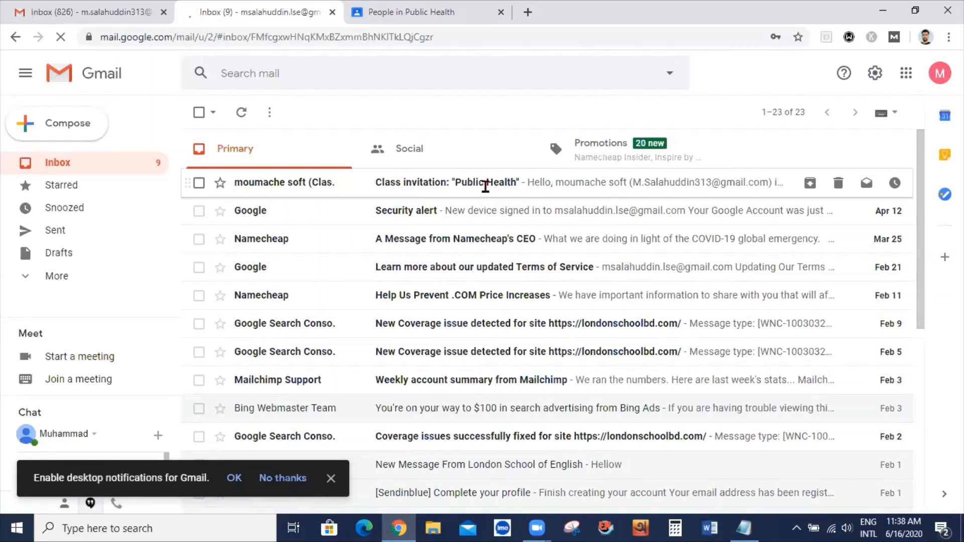
scroll(553, 367, "down", 3)
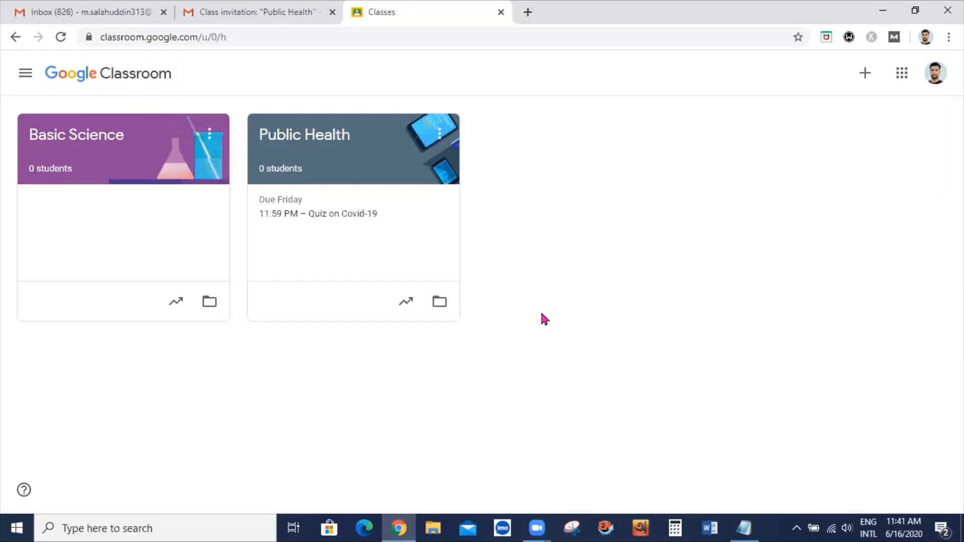
left_click(383, 245)
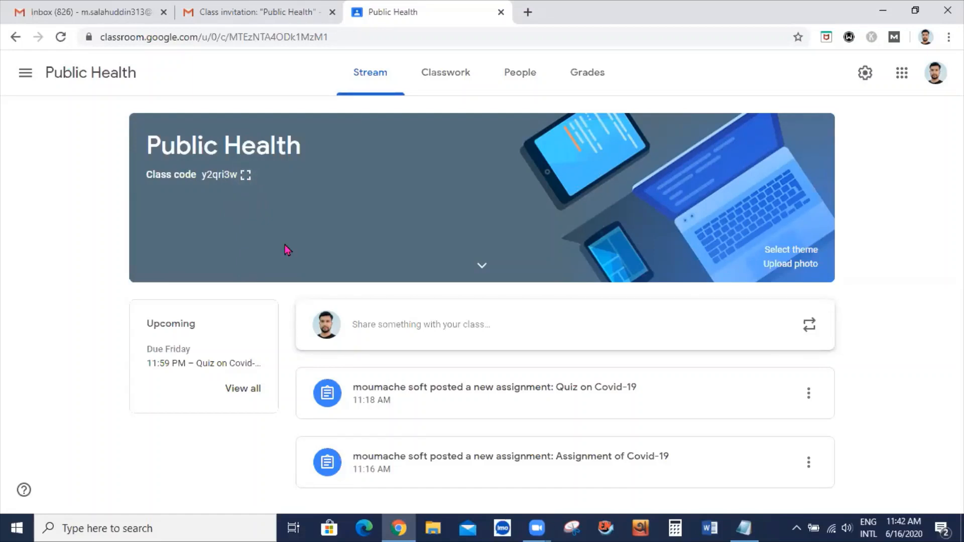
left_click(245, 176)
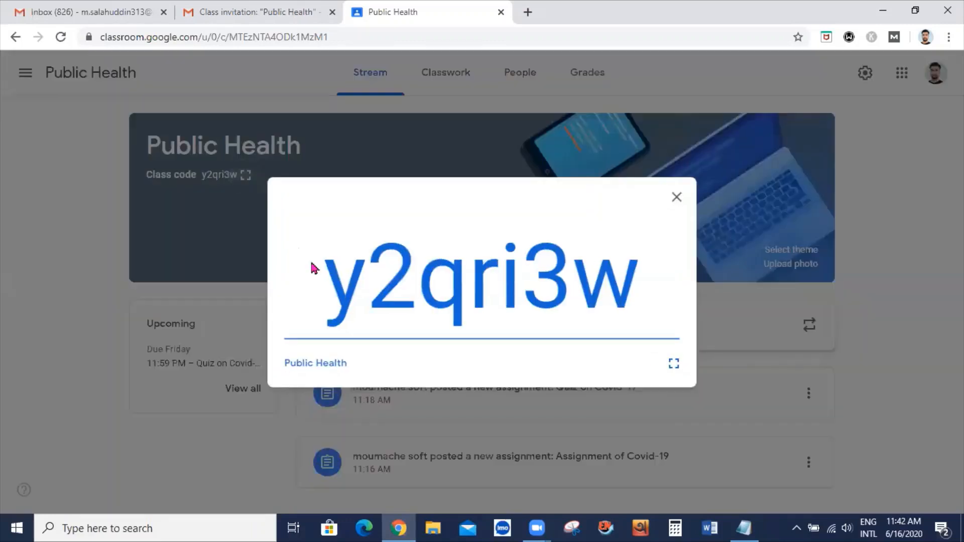
left_click_drag(342, 293, 619, 293)
key("ctrl+c")
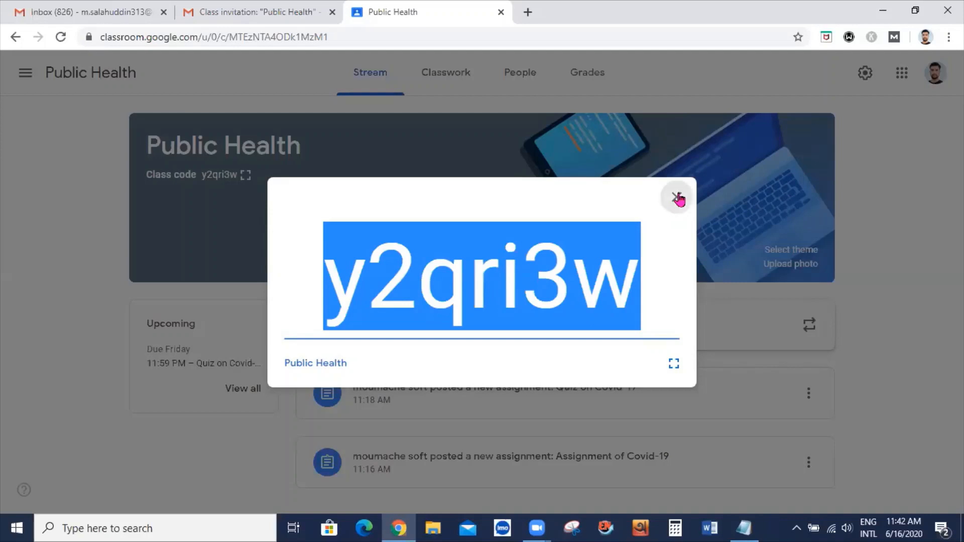
left_click(676, 199)
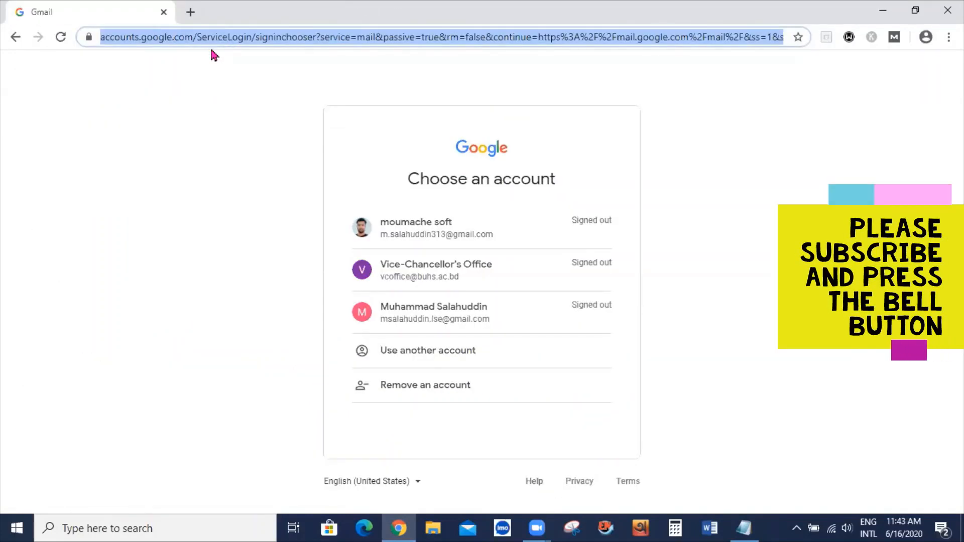
Go to Google Classroom and sign in with the student's account and password
type("classroom.google.com")
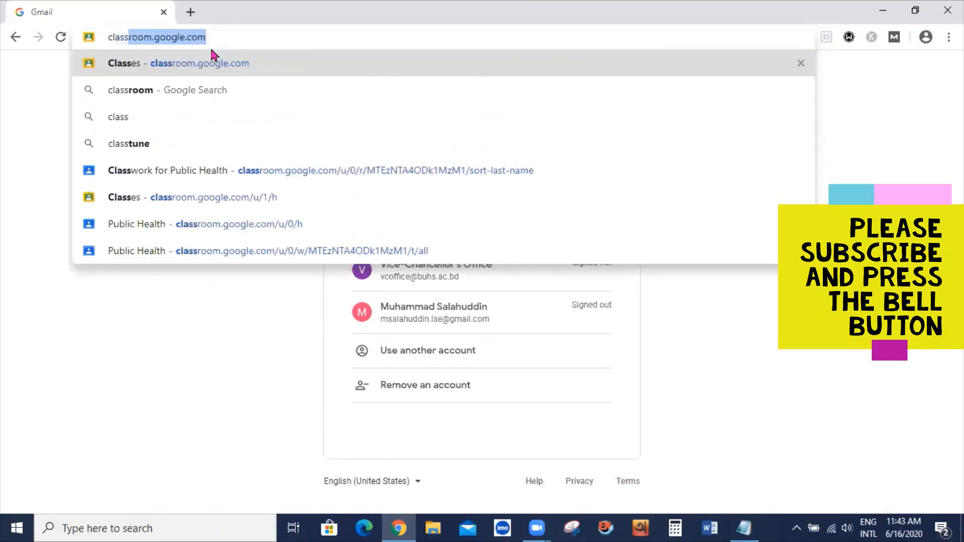
key("Return")
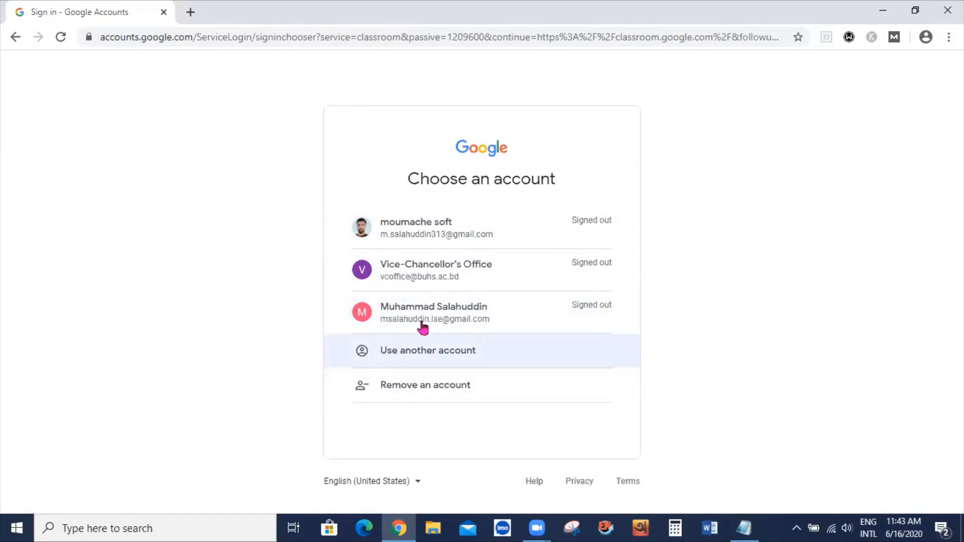
left_click(449, 322)
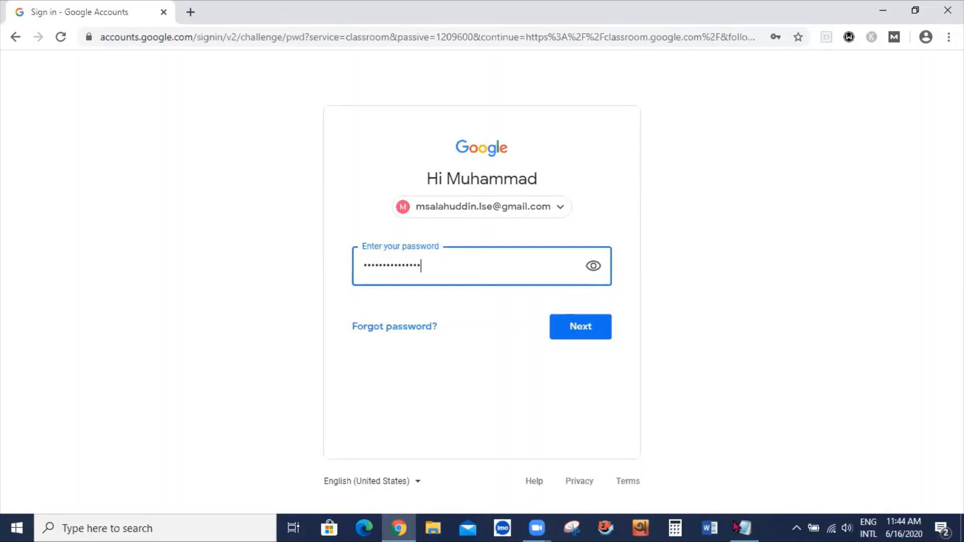
type("••")
key("Return")
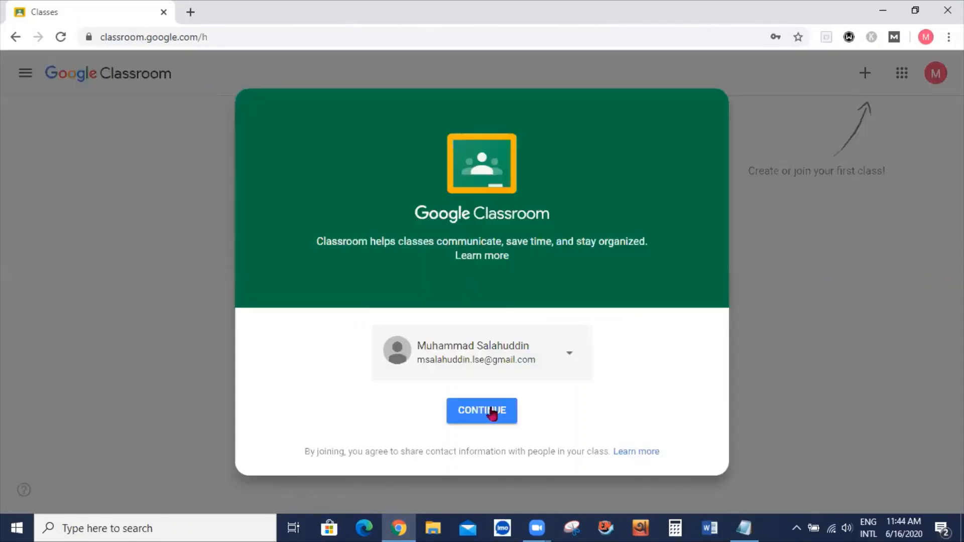
left_click(493, 411)
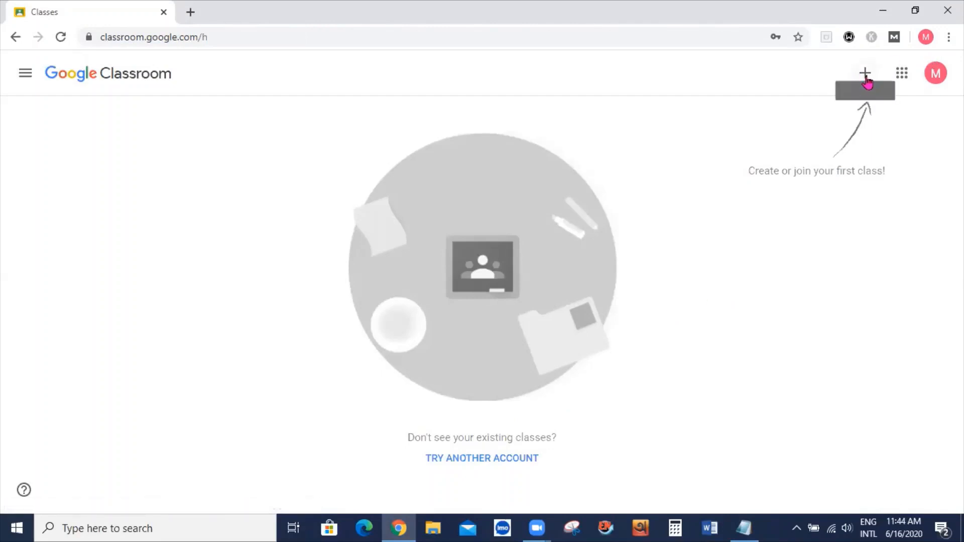
left_click(866, 81)
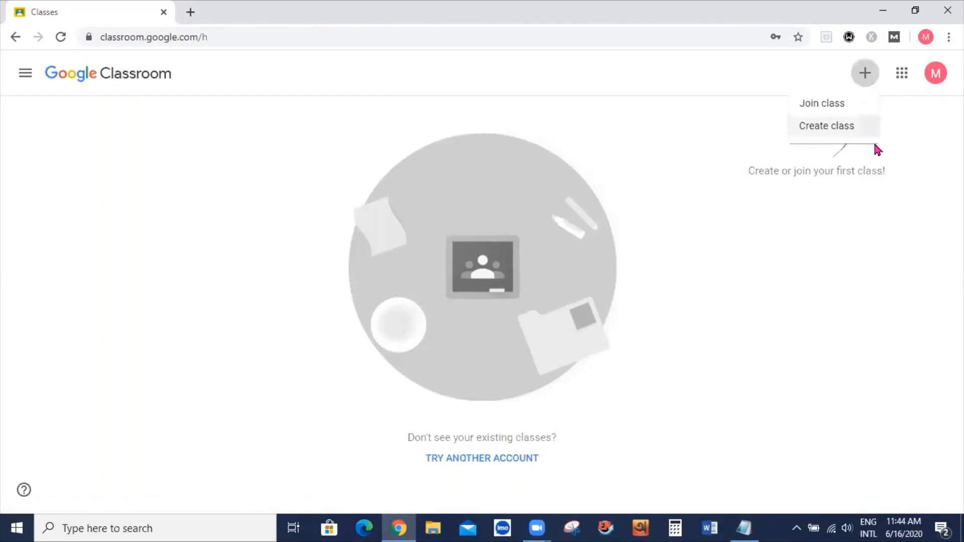
left_click(823, 111)
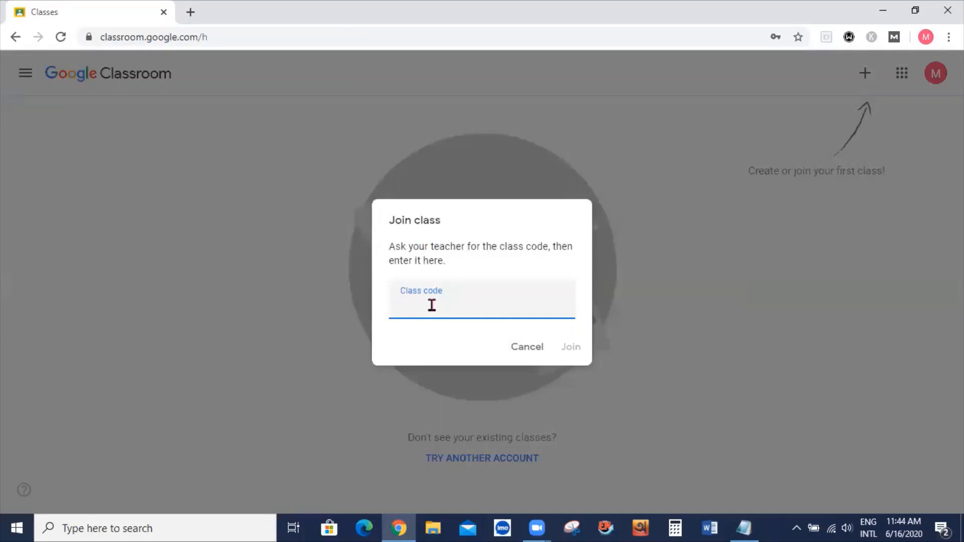
key("ctrl+v")
left_click(572, 349)
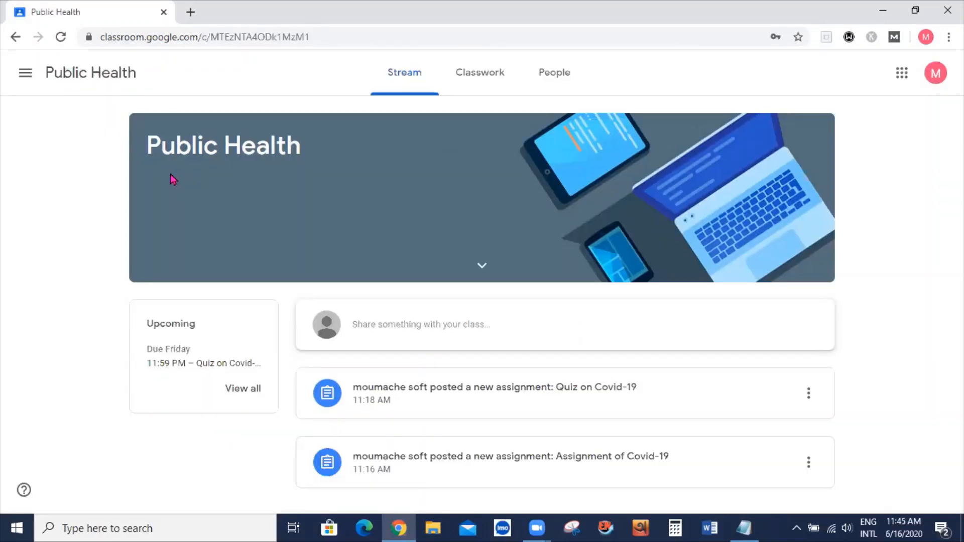
mouse_move(148, 145)
left_mouse_down()
mouse_move(236, 177)
mouse_move(161, 206)
left_mouse_up()
left_click(159, 202)
left_click(245, 391)
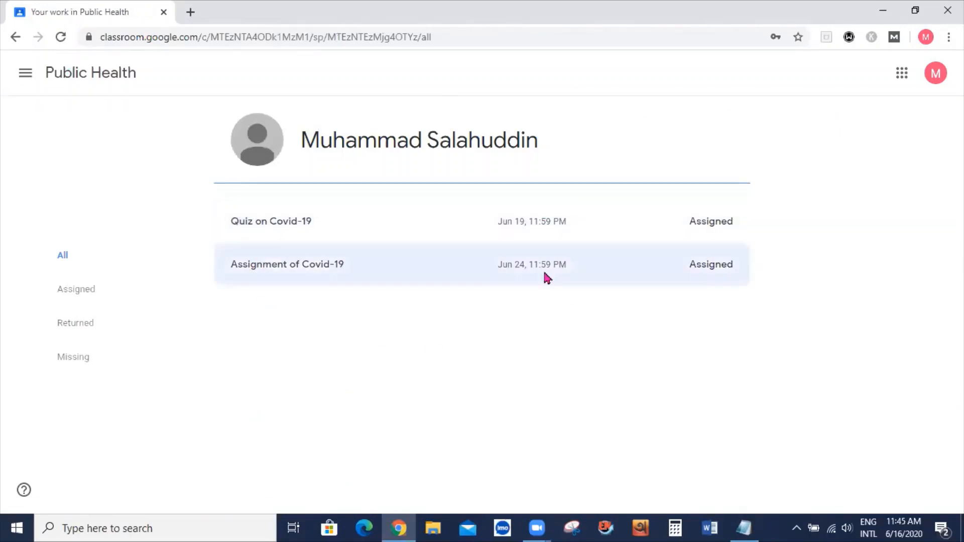
left_click(80, 291)
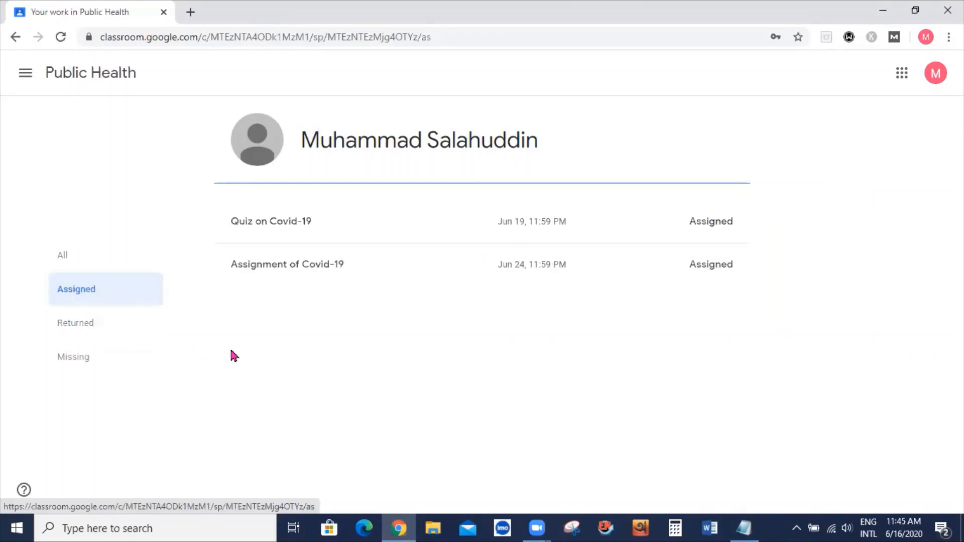
left_click(78, 361)
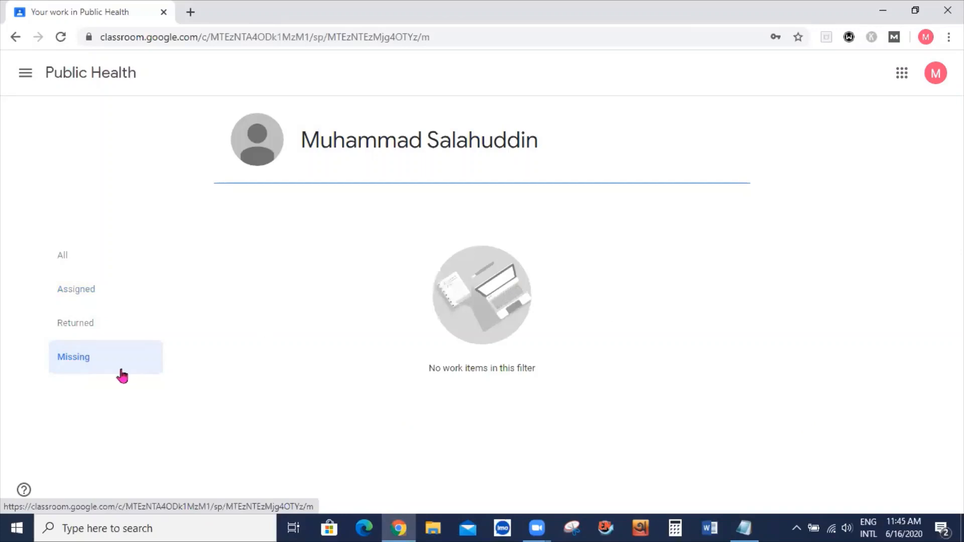
left_click(72, 329)
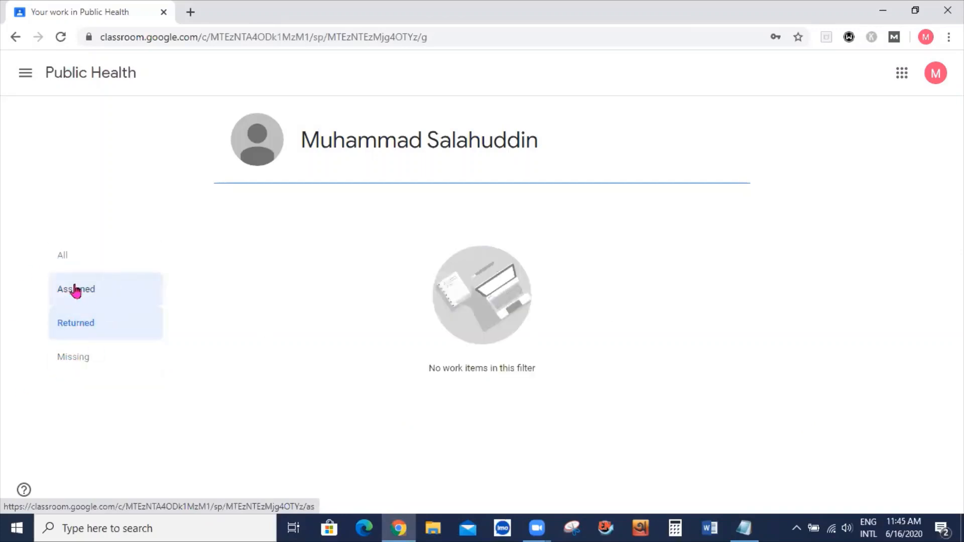
left_click(64, 263)
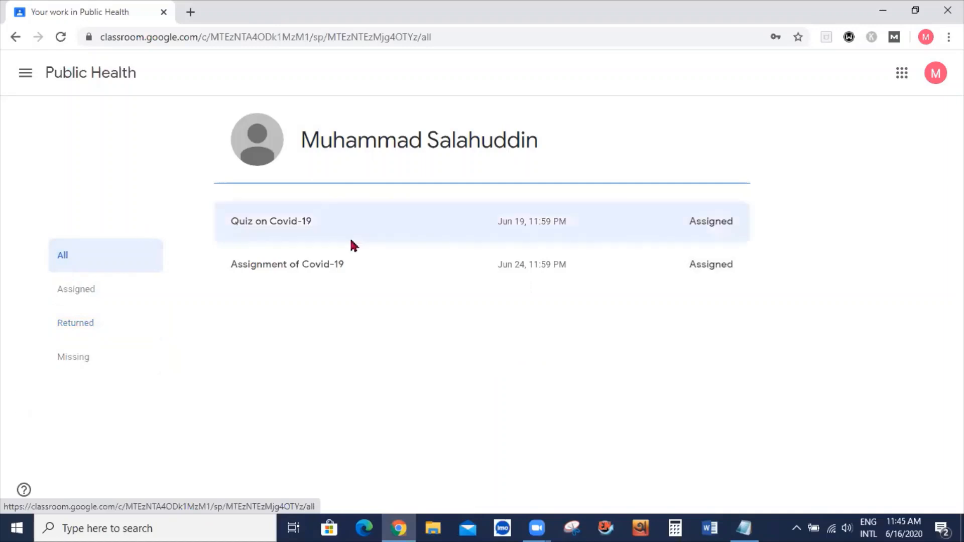
left_click(26, 79)
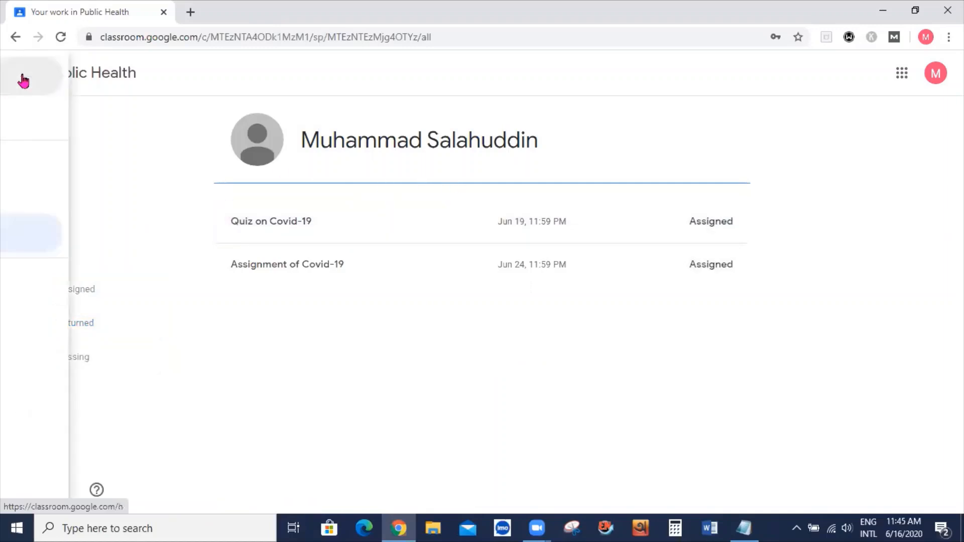
left_click(66, 79)
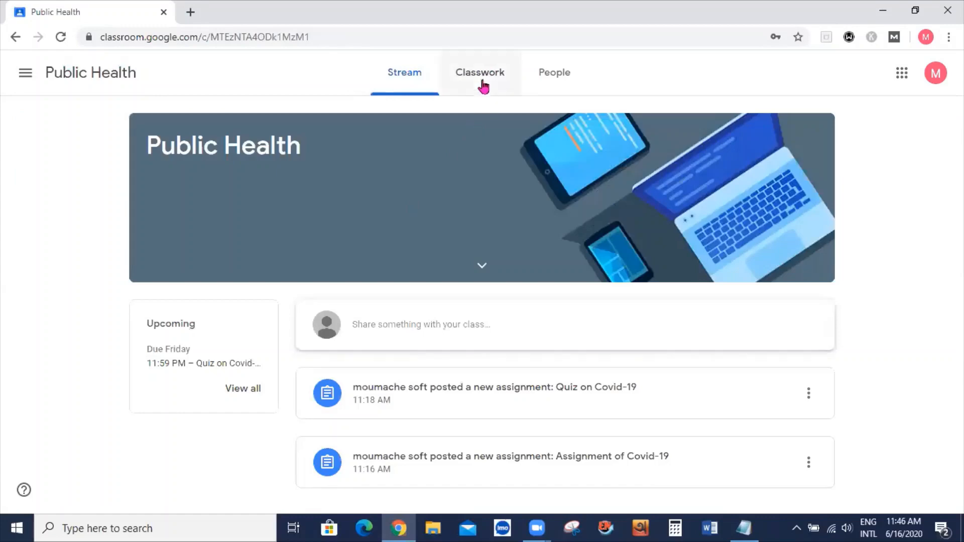
In Classwork, expand Quiz on Covid-19 and Assignment of Covid-19, then view the assignment's details
left_click(490, 92)
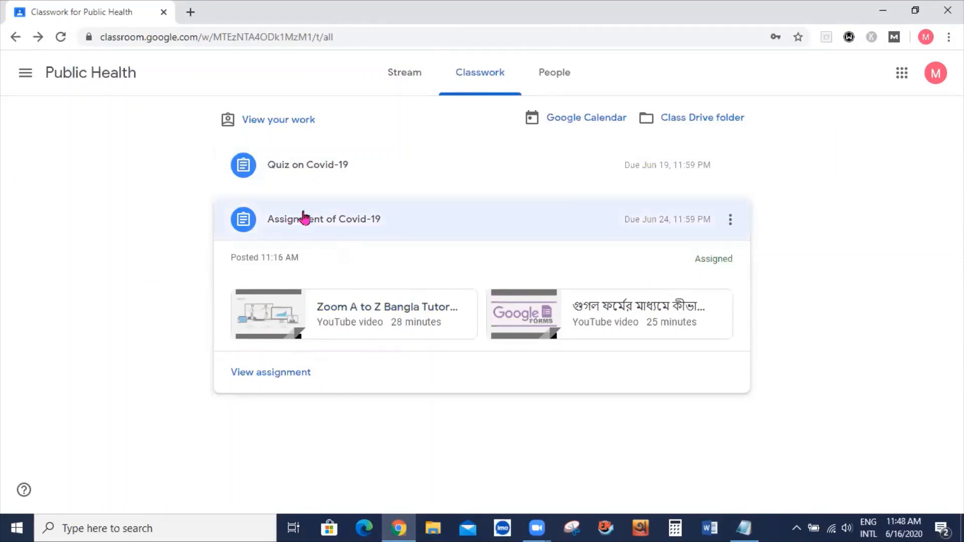
left_click(297, 168)
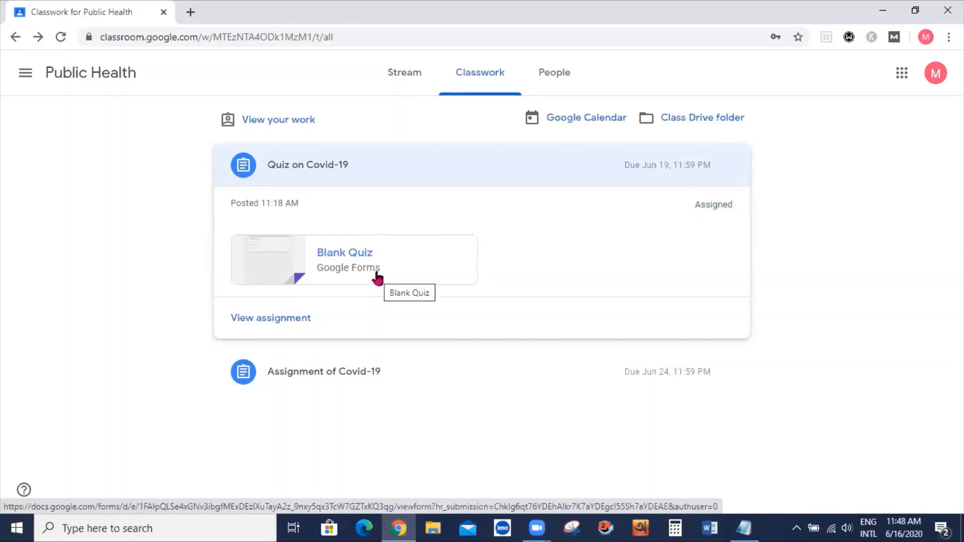
left_click(351, 381)
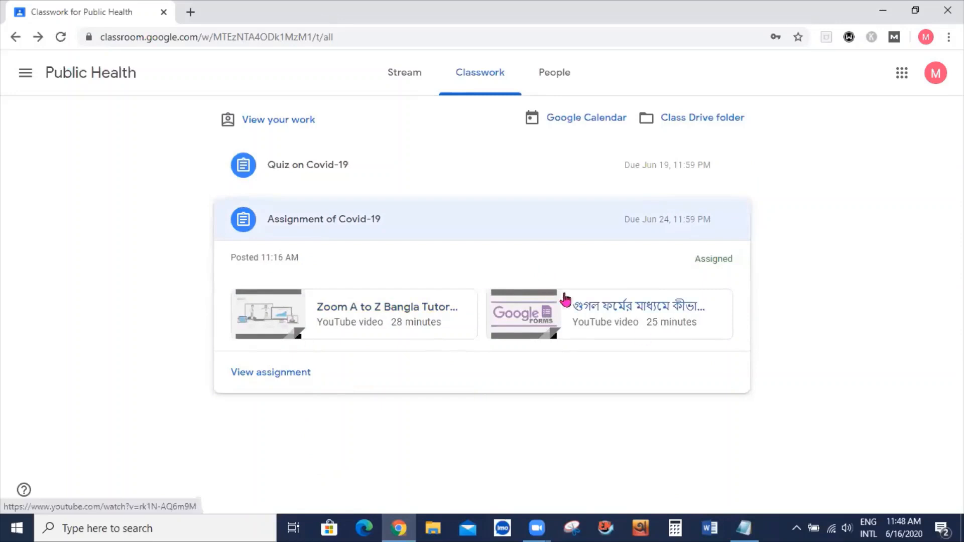
left_click(267, 376)
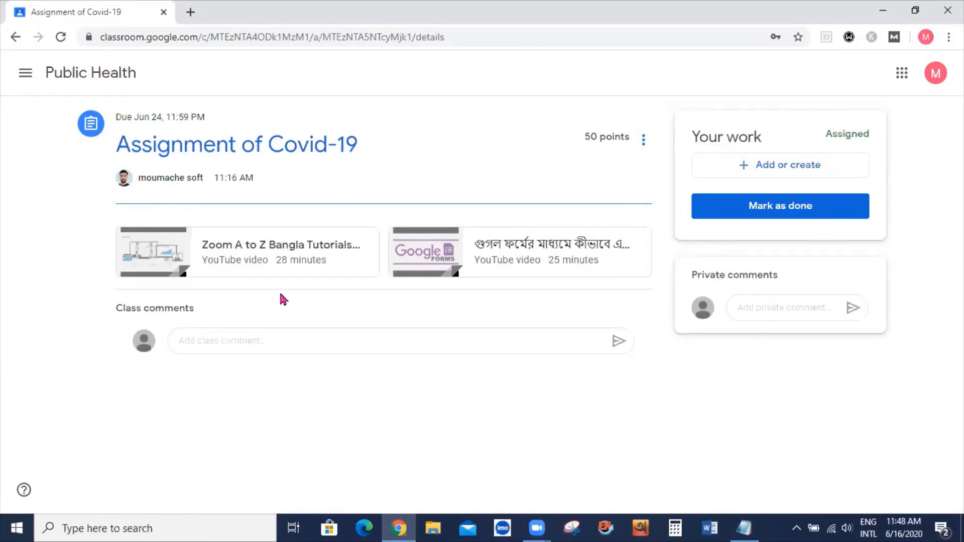
Try the private comment box and Add or create options without submitting, then return to Classwork
left_click(782, 310)
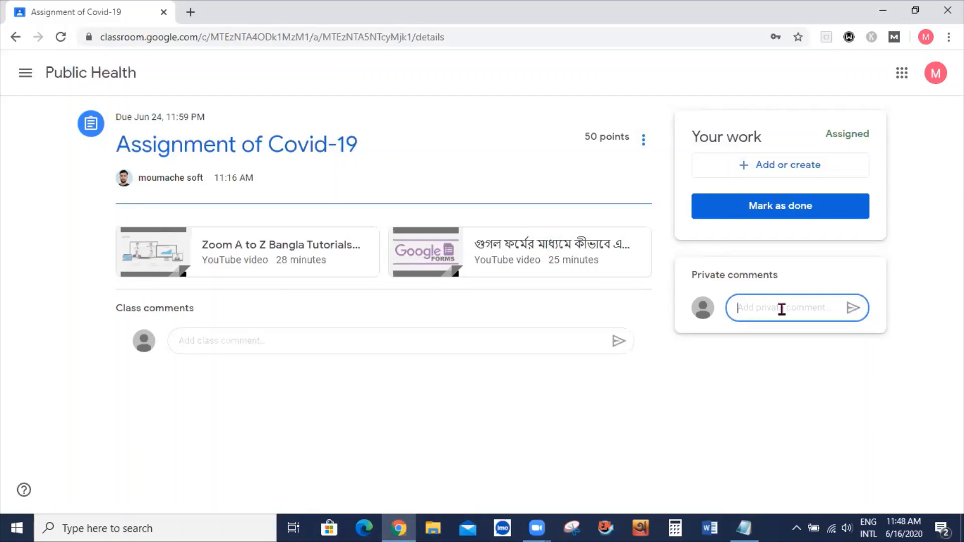
left_click(768, 168)
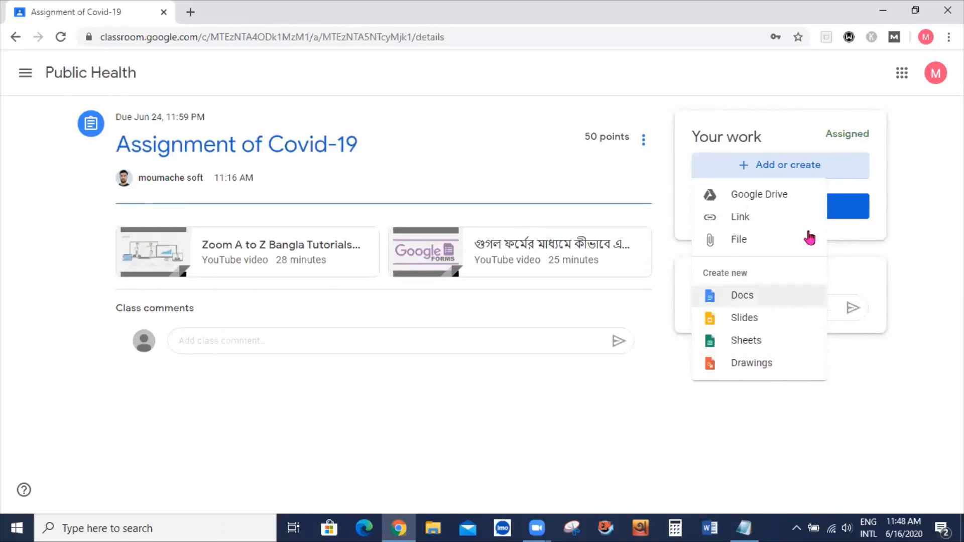
left_click(912, 200)
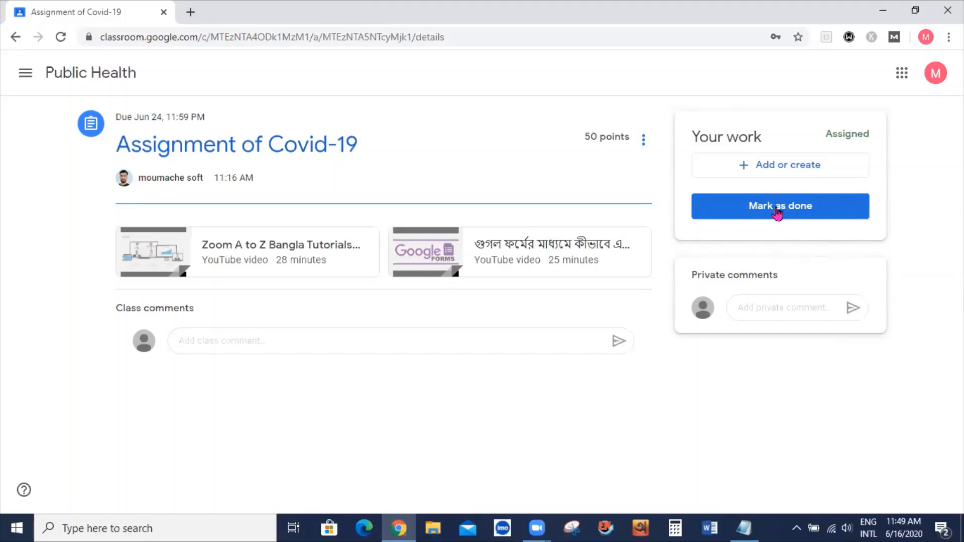
key("alt+Left")
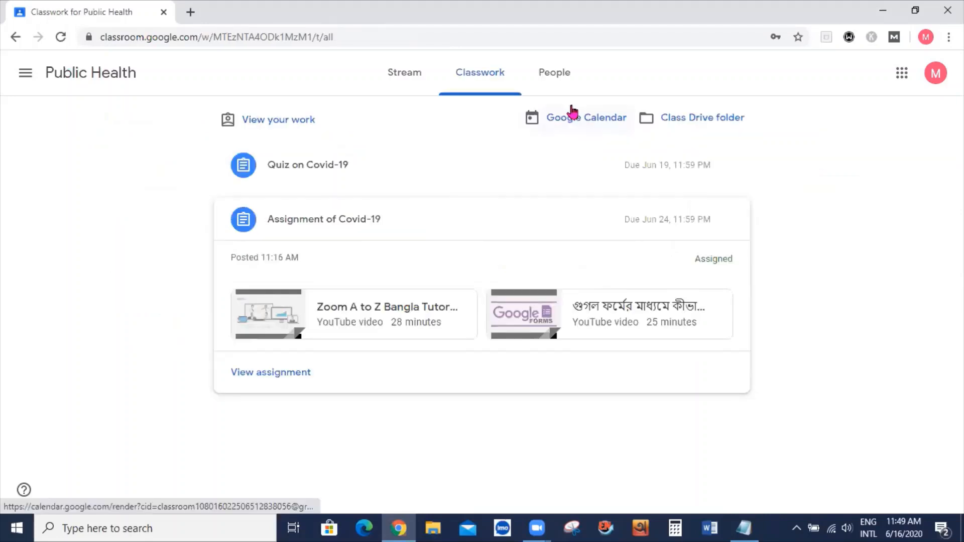
On the People page, highlight the teacher's name and the Teachers heading, then go back to Stream
left_click(554, 77)
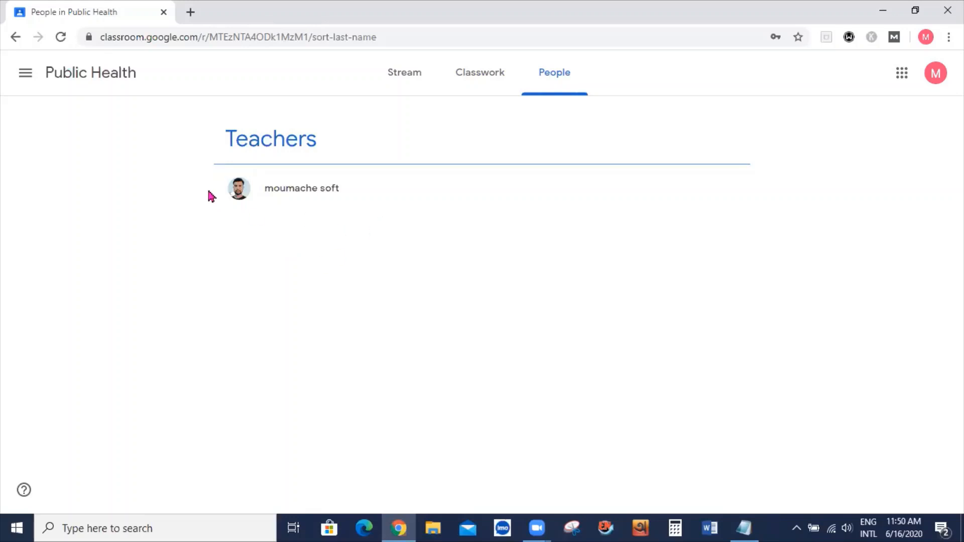
left_click_drag(216, 201, 239, 195)
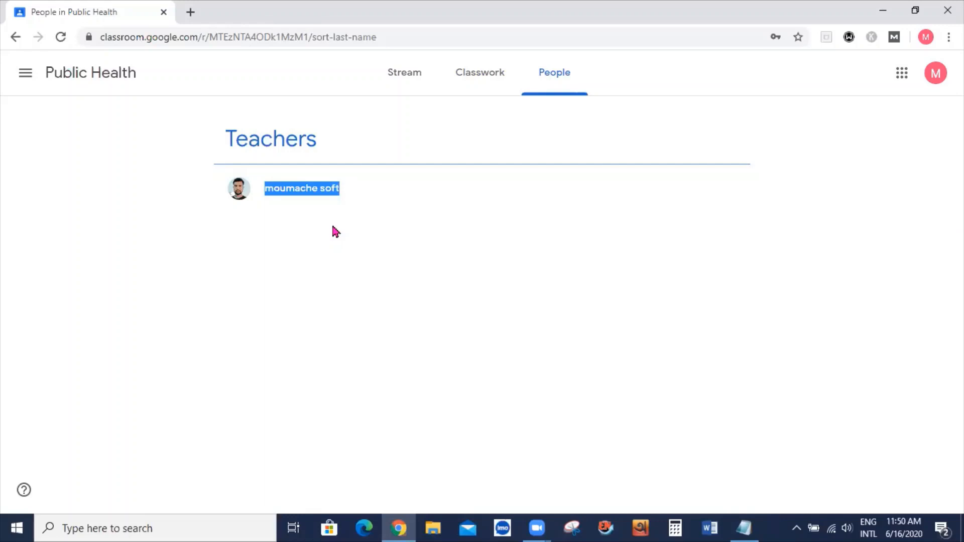
left_click_drag(233, 144, 337, 143)
left_click_drag(227, 135, 224, 135)
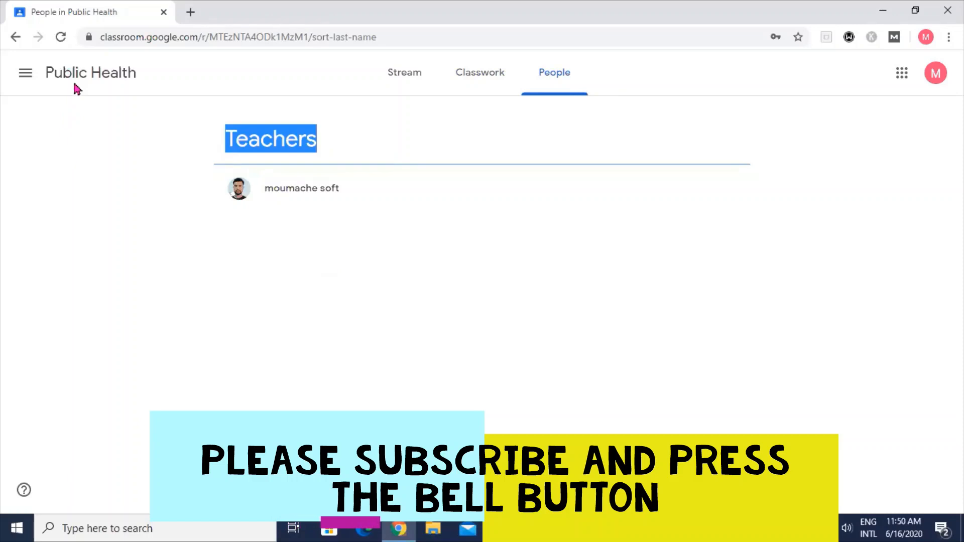
left_click(394, 80)
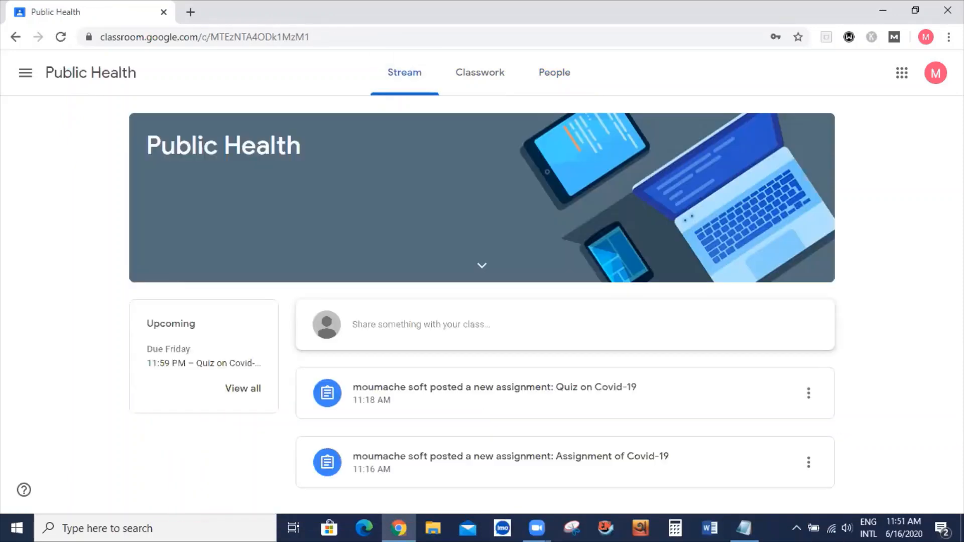